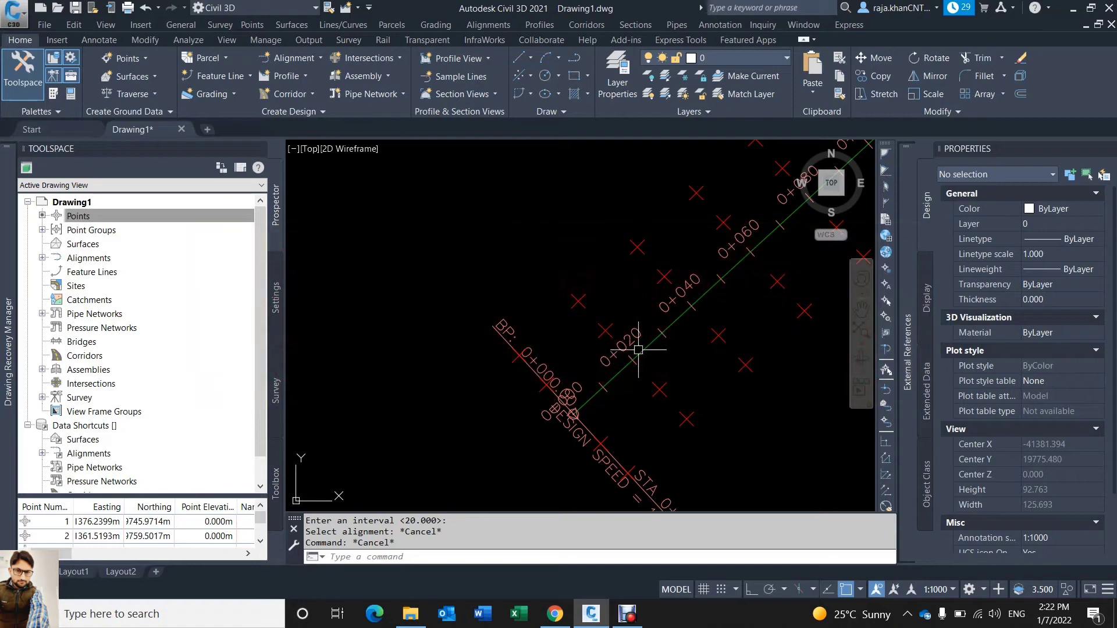
Step: Start a new empty drawing from the file tab bar
scroll(569, 392, "down", 5)
scroll(623, 304, "up", 3)
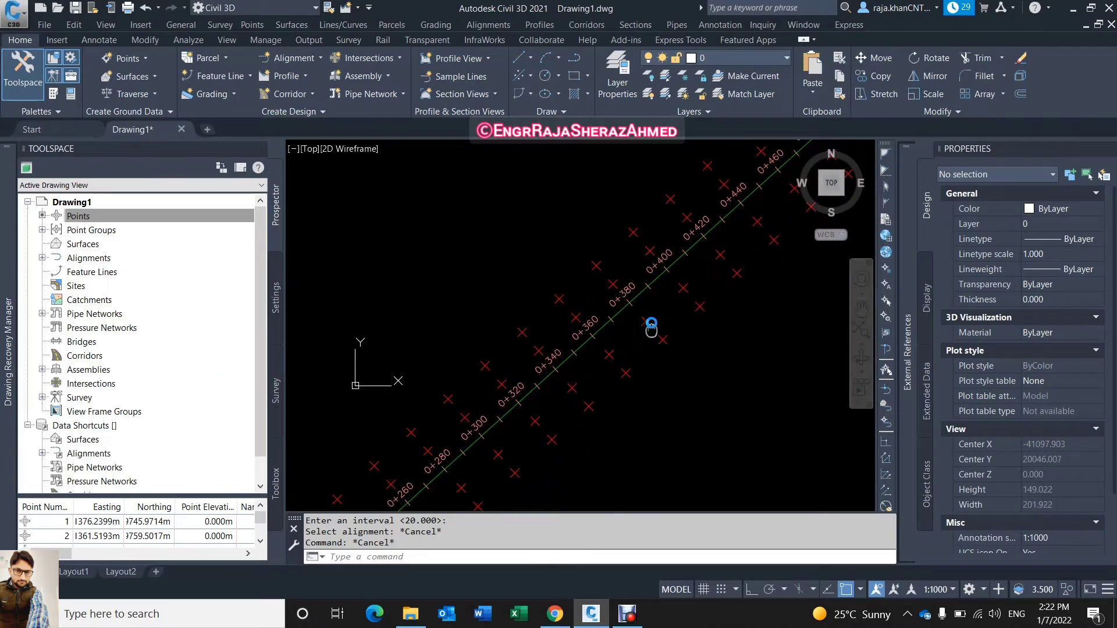
scroll(651, 327, "down", 3)
scroll(523, 419, "up", 3)
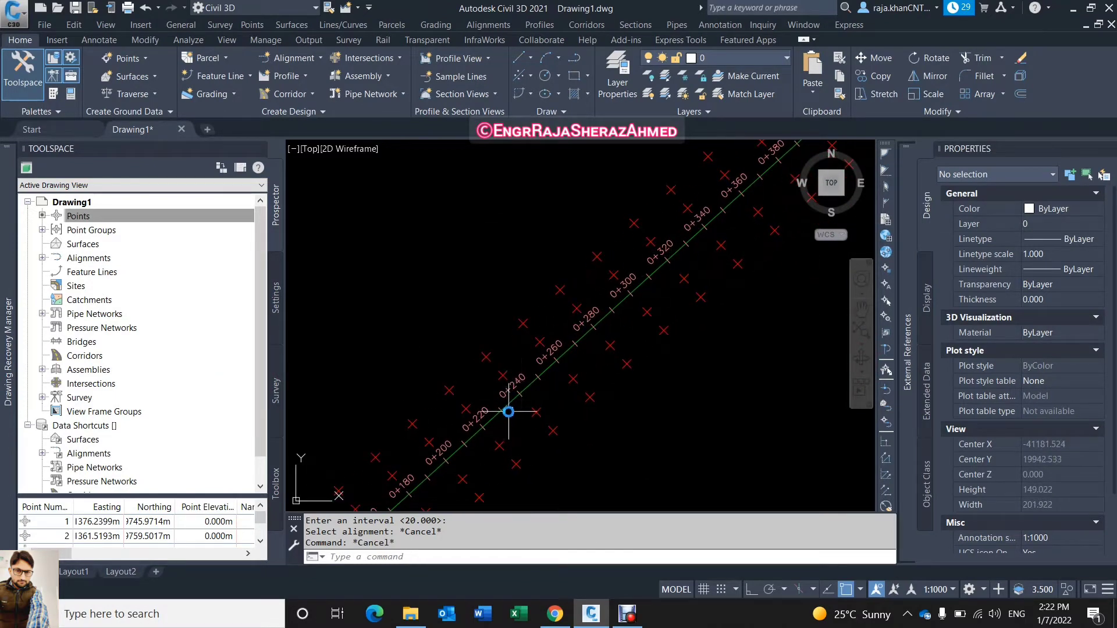
scroll(543, 391, "down", 3)
scroll(543, 391, "up", 3)
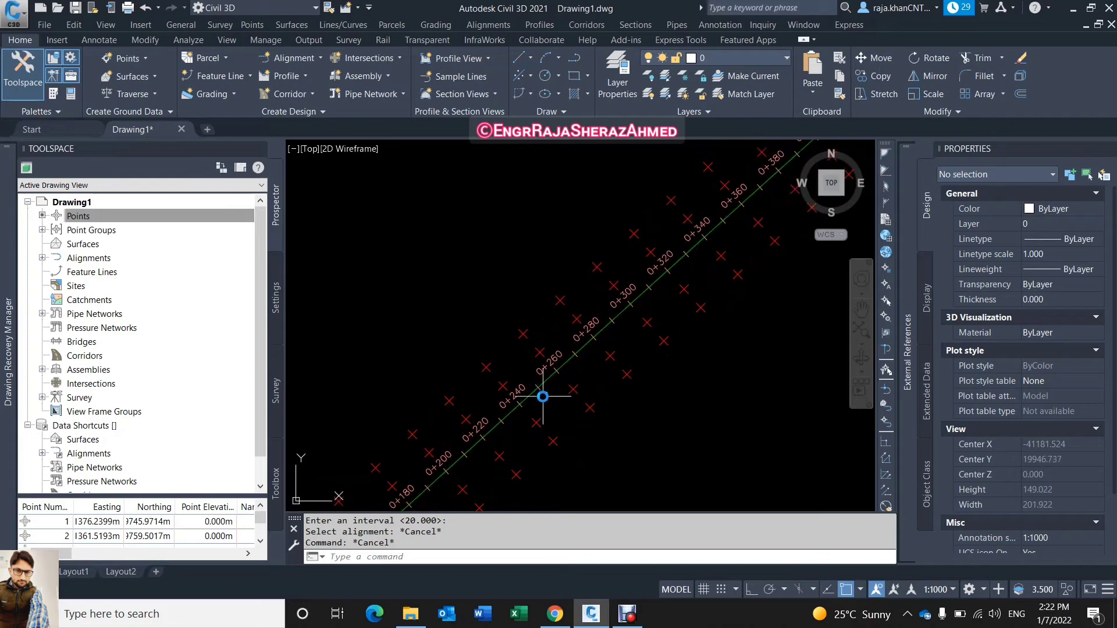
left_click(208, 131)
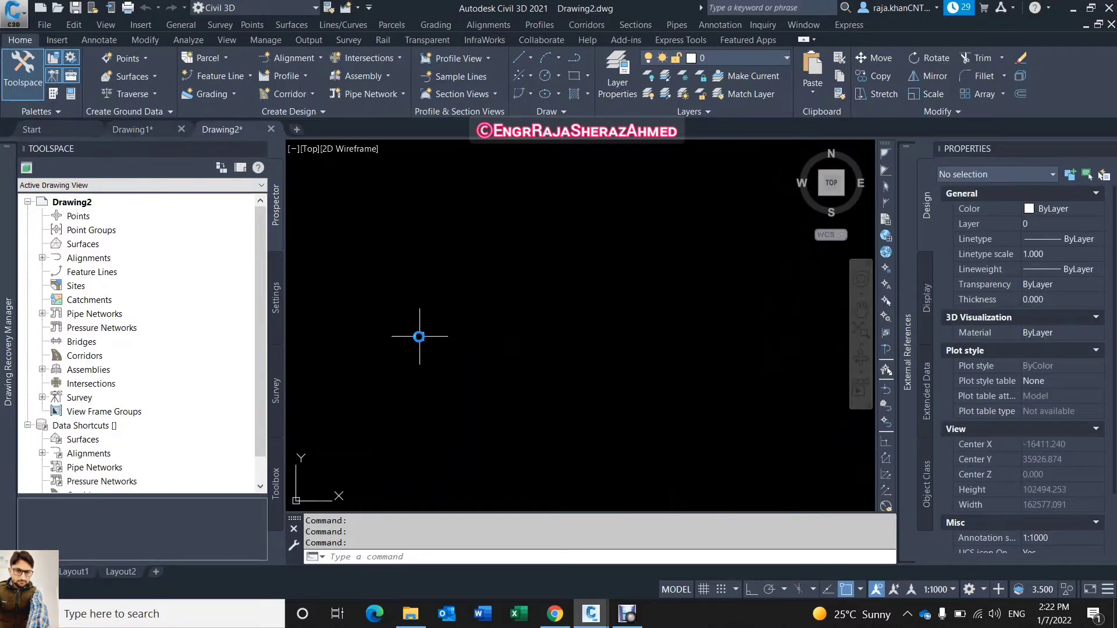
scroll(419, 336, "down", 2)
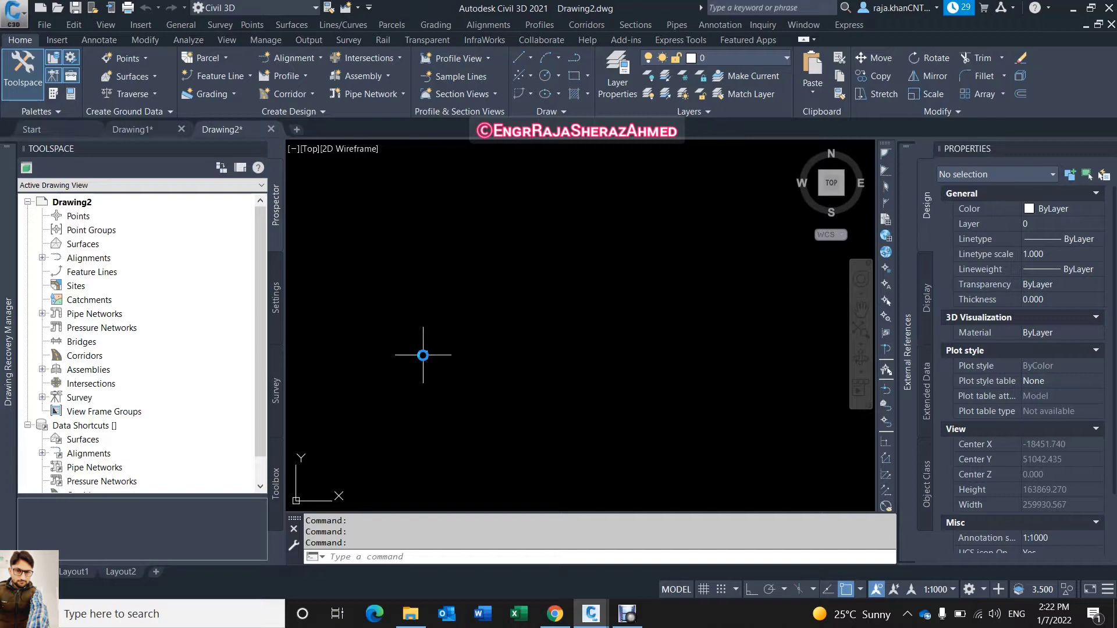
Step: Draw an S-shaped polyline of two connected arcs with PL's Arc and Second pt options
type("pl")
key("Return")
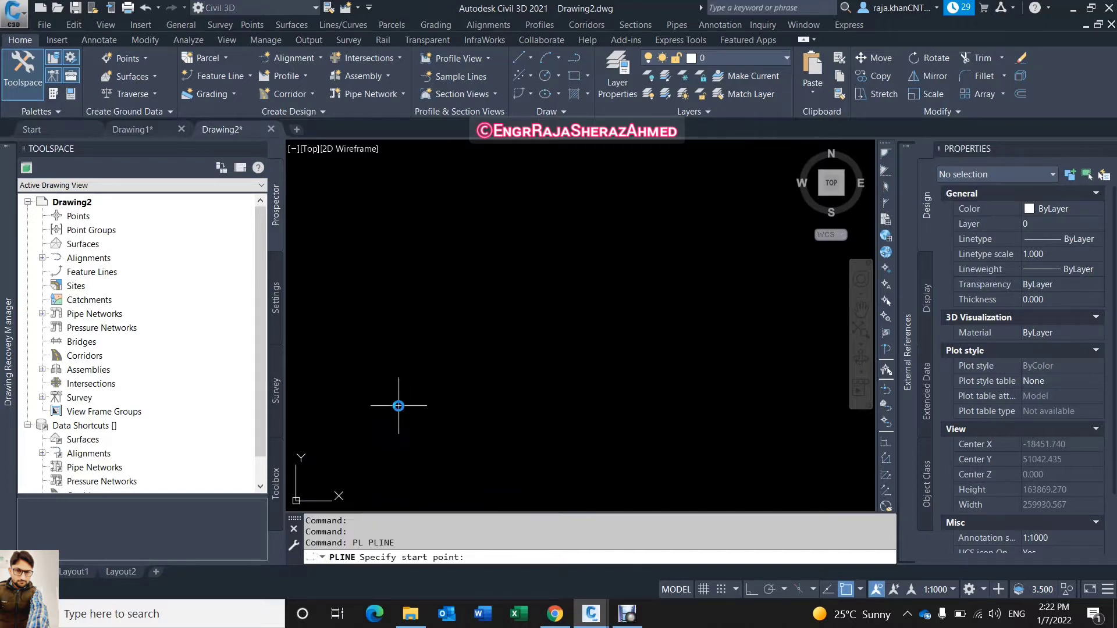
left_click(398, 405)
type("a")
key("Return")
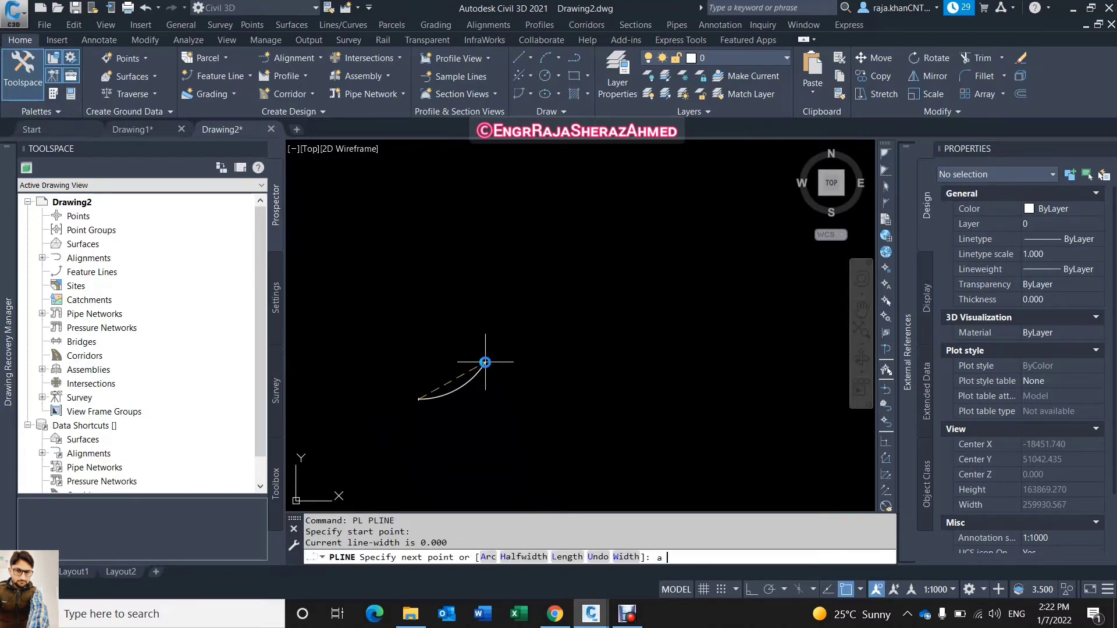
type("s Second p")
key("Return")
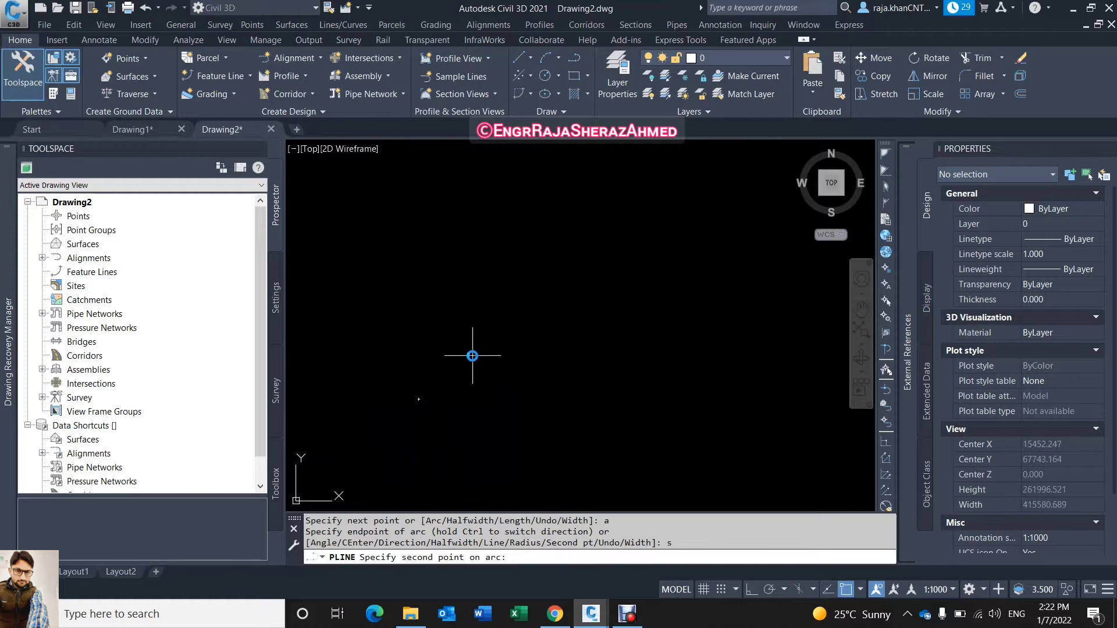
left_click(483, 330)
left_click(617, 324)
middle_click_drag(681, 342, 625, 414)
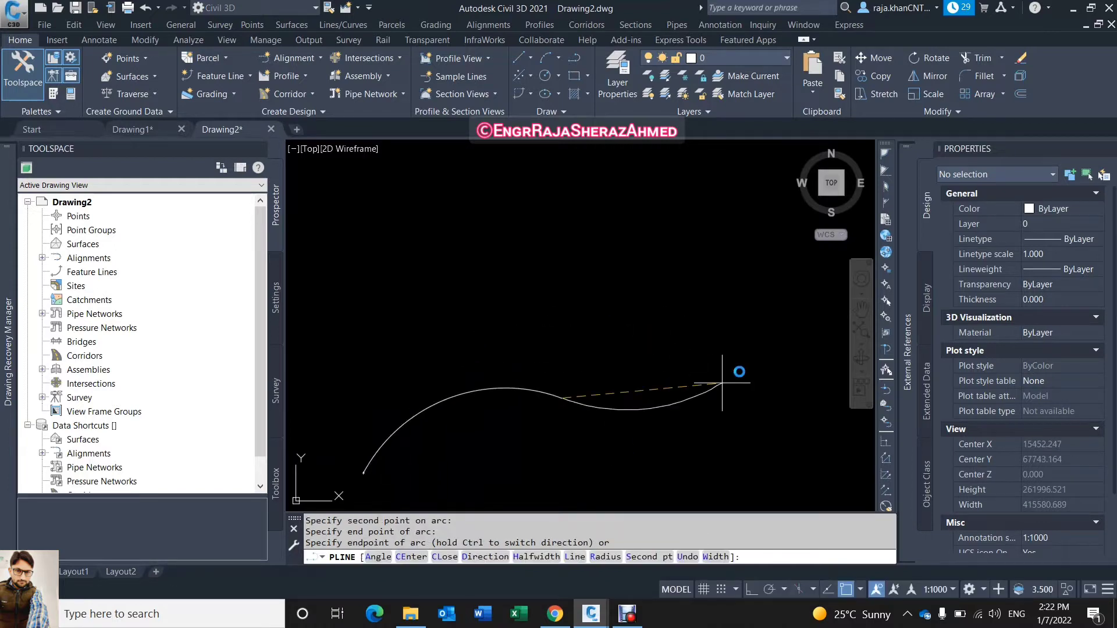
key("Return")
middle_click_drag(489, 376, 574, 324)
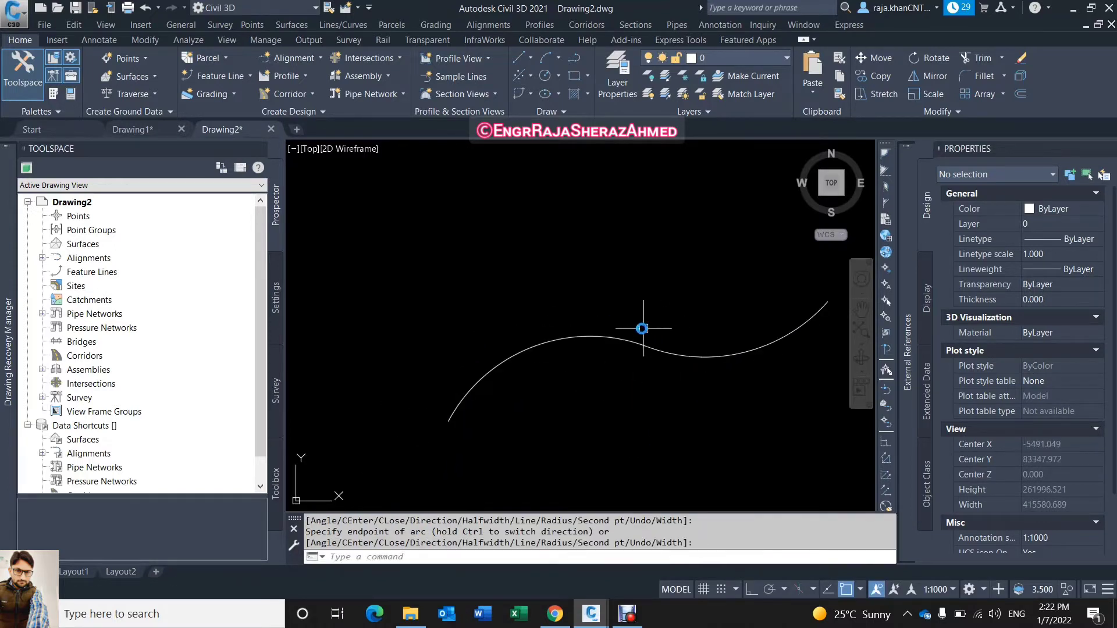
left_click(561, 342)
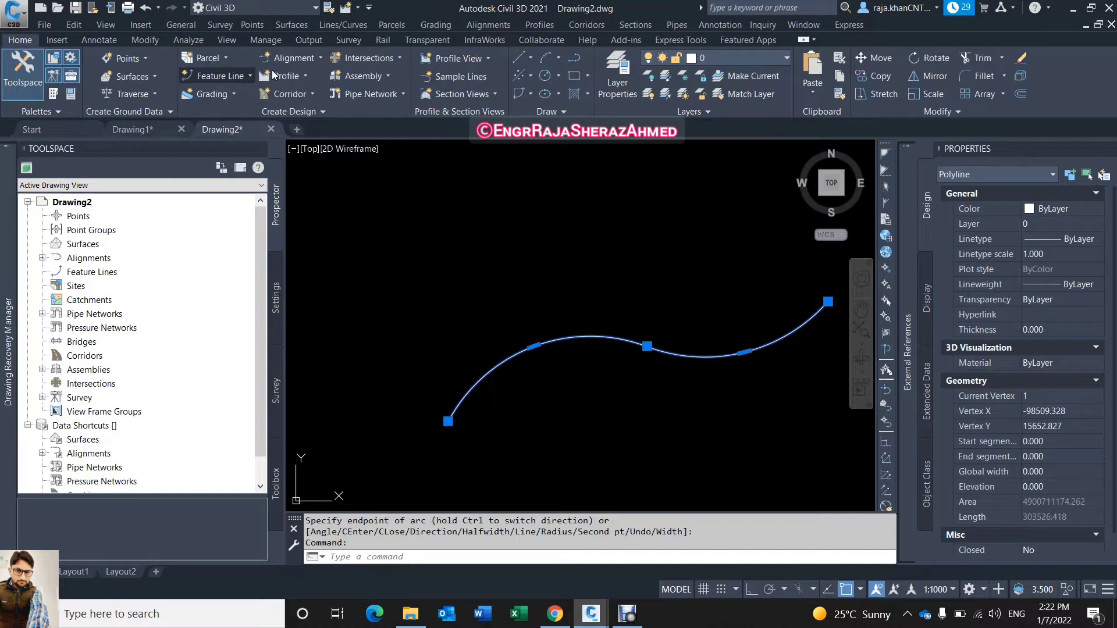
Step: Run Create Alignment from Objects on the S-shaped polyline and accept its direction
left_click(289, 57)
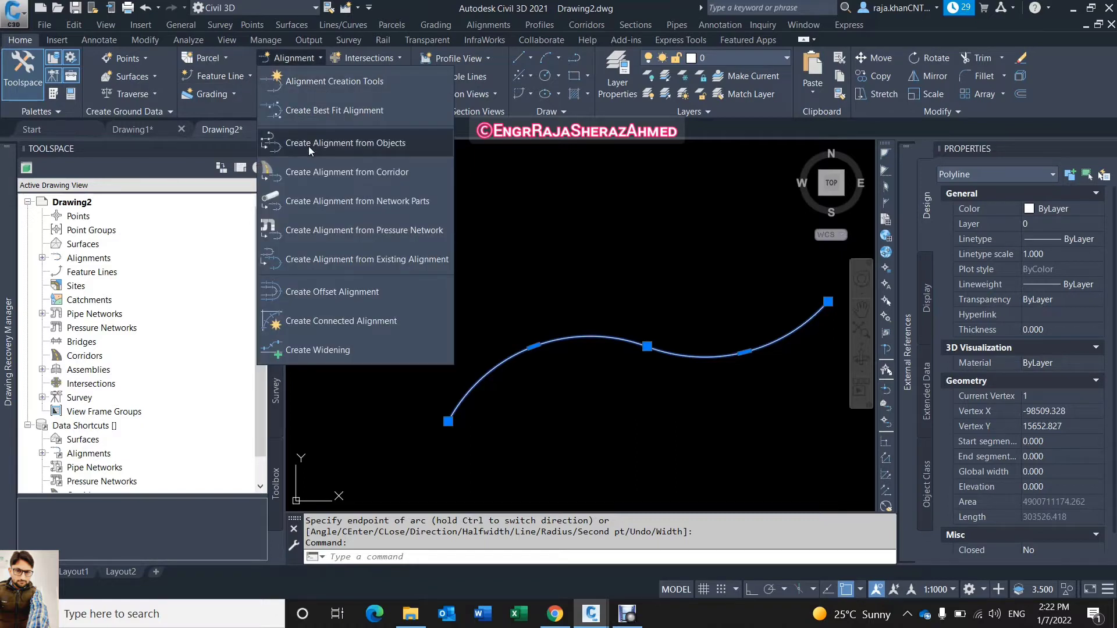
left_click(382, 144)
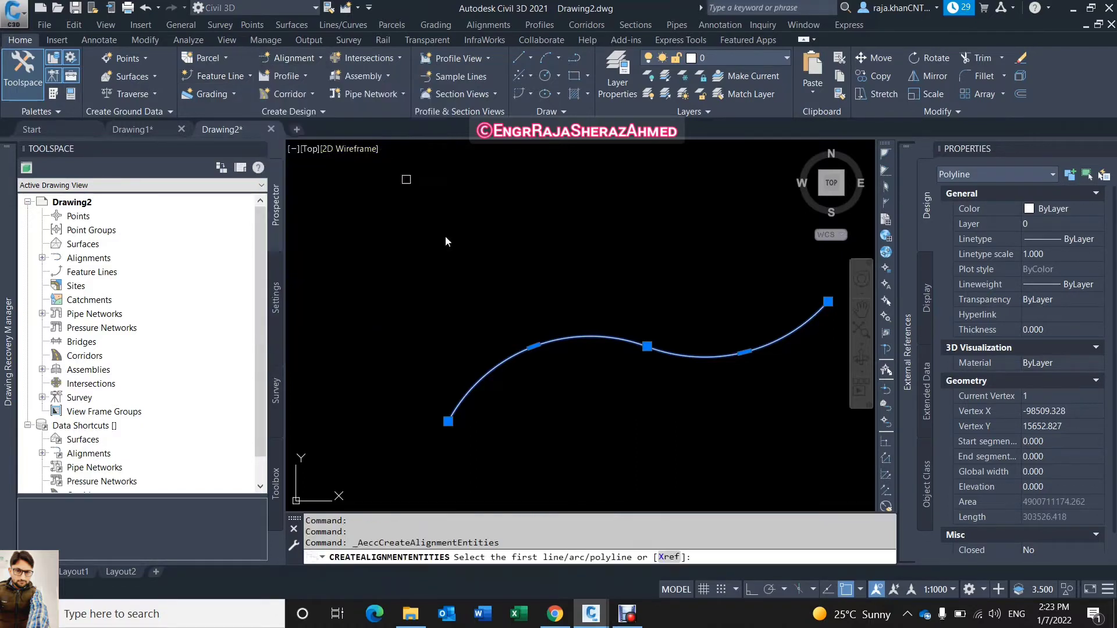
left_click(564, 341)
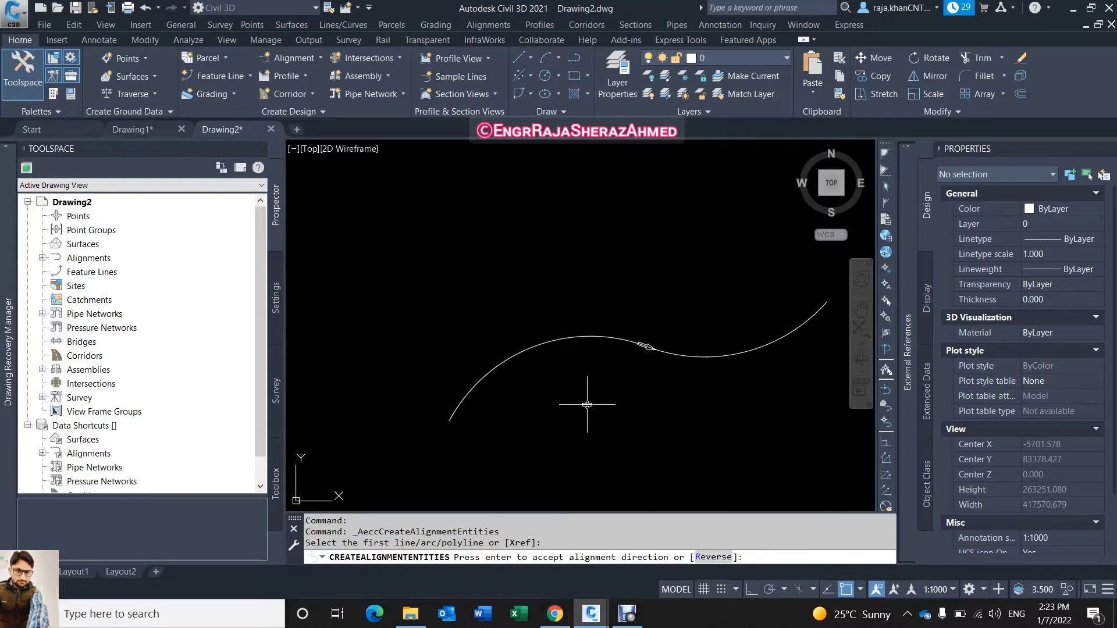
key("Return")
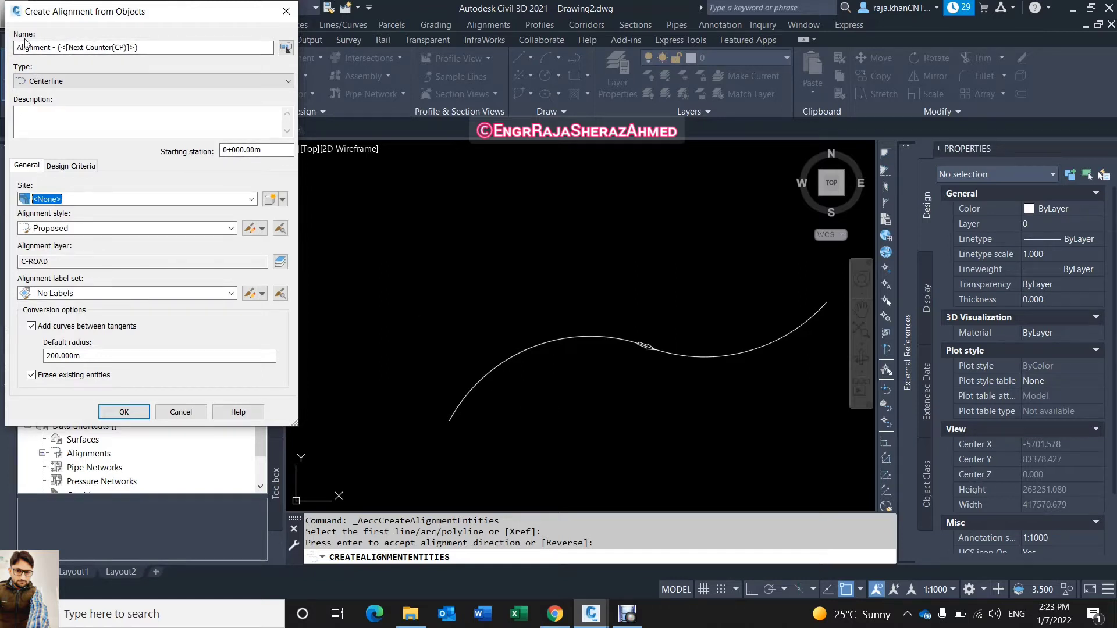
Step: Name the alignment asdf, keep site <None> and Proposed style, and apply the All Labels set
left_click(138, 47)
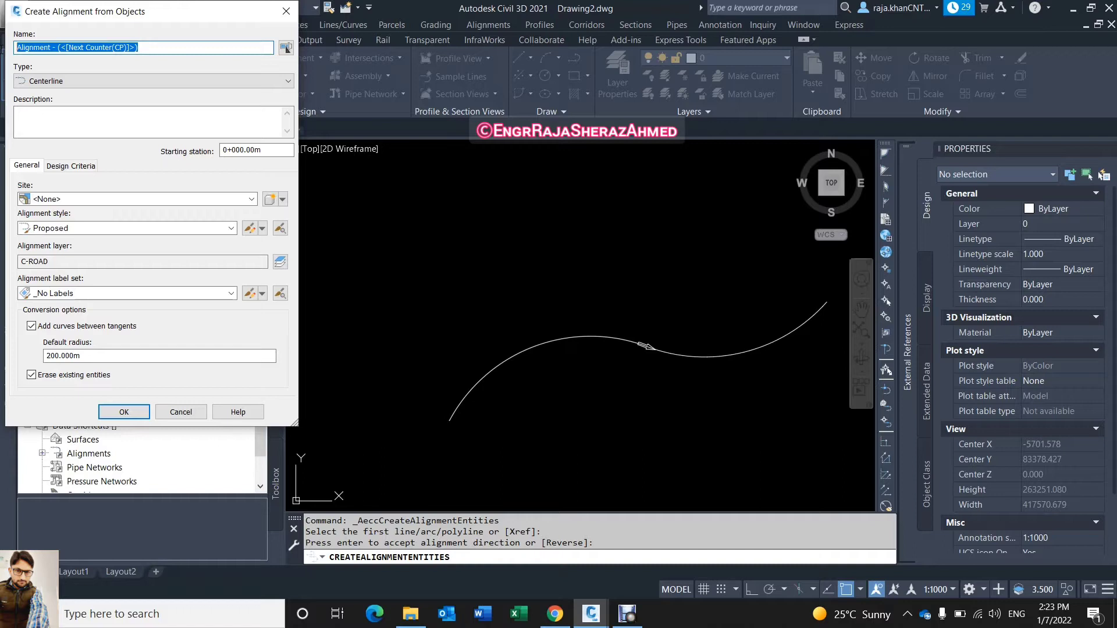
type("asdf")
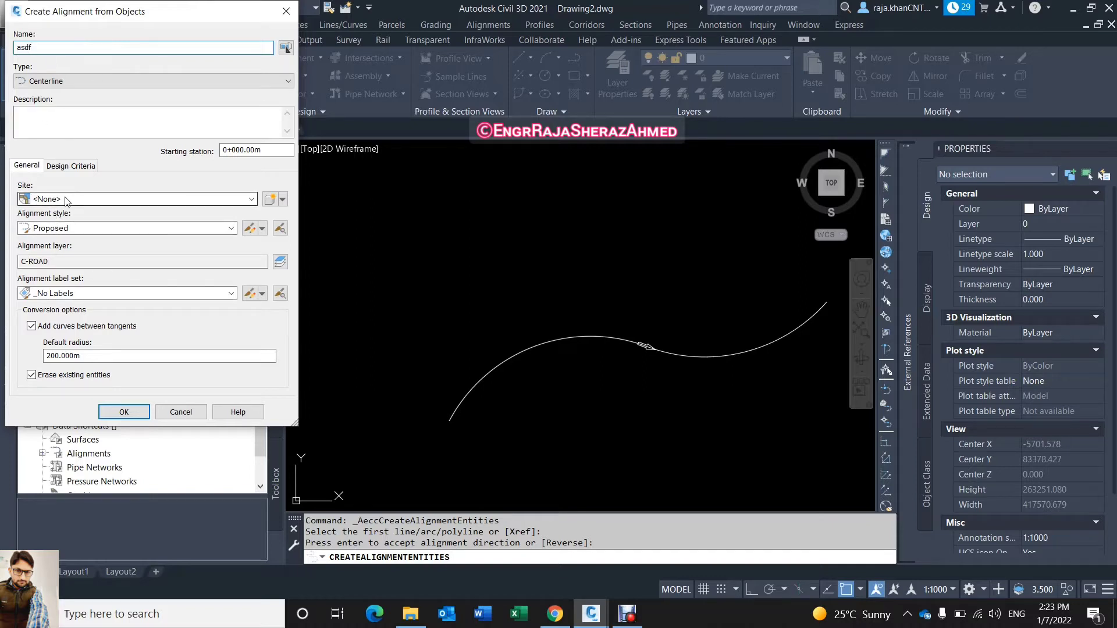
left_click(31, 198)
left_click(58, 213)
left_click(95, 228)
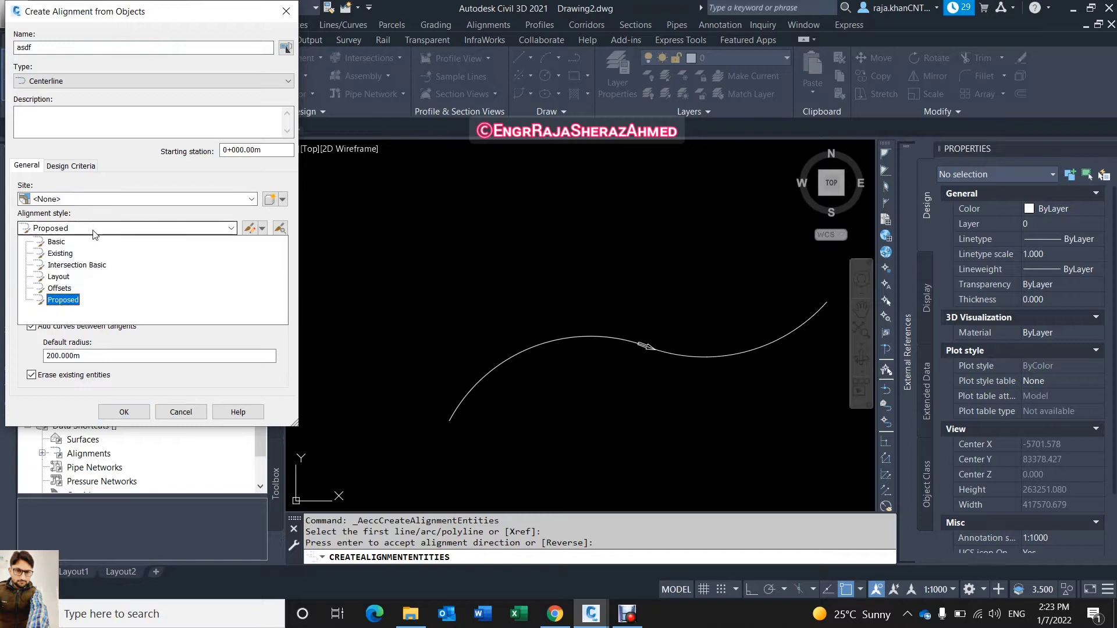
left_click(95, 233)
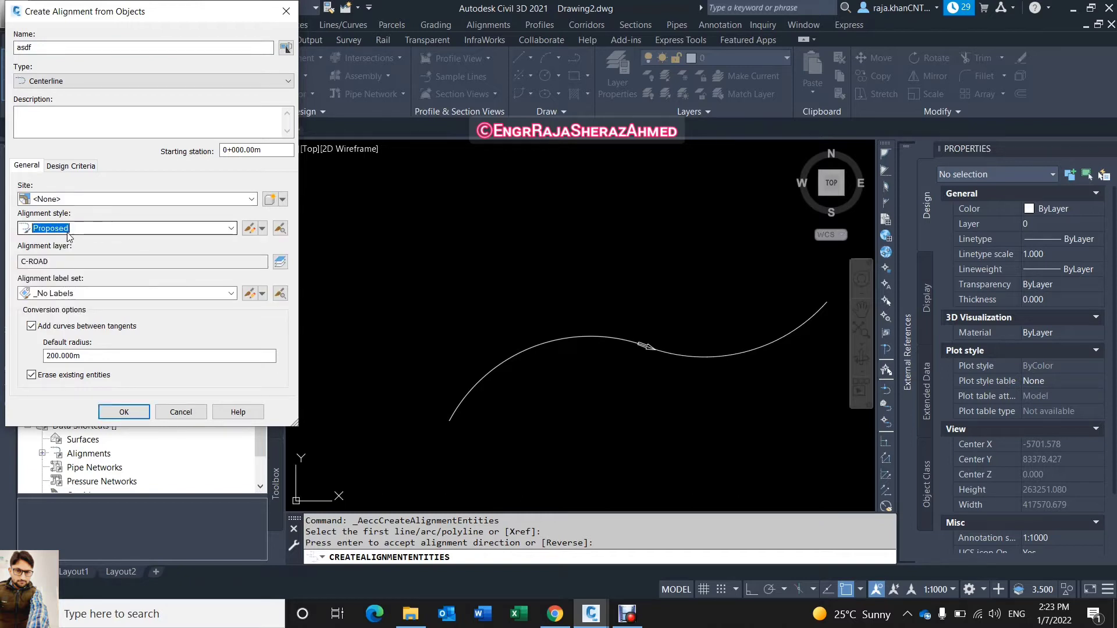
left_click(73, 298)
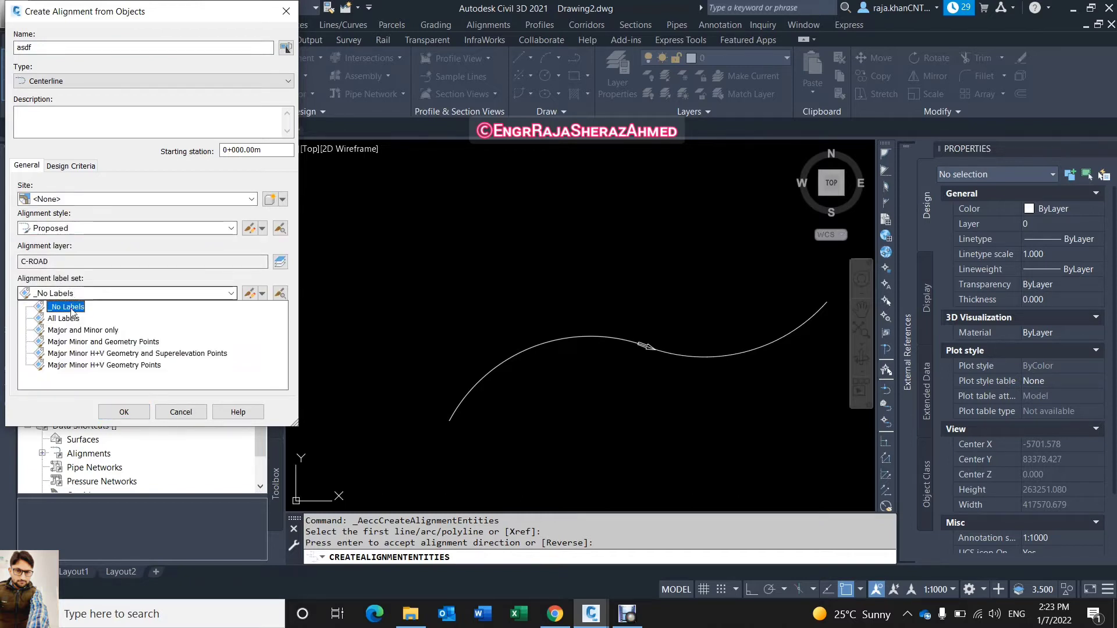
left_click(67, 318)
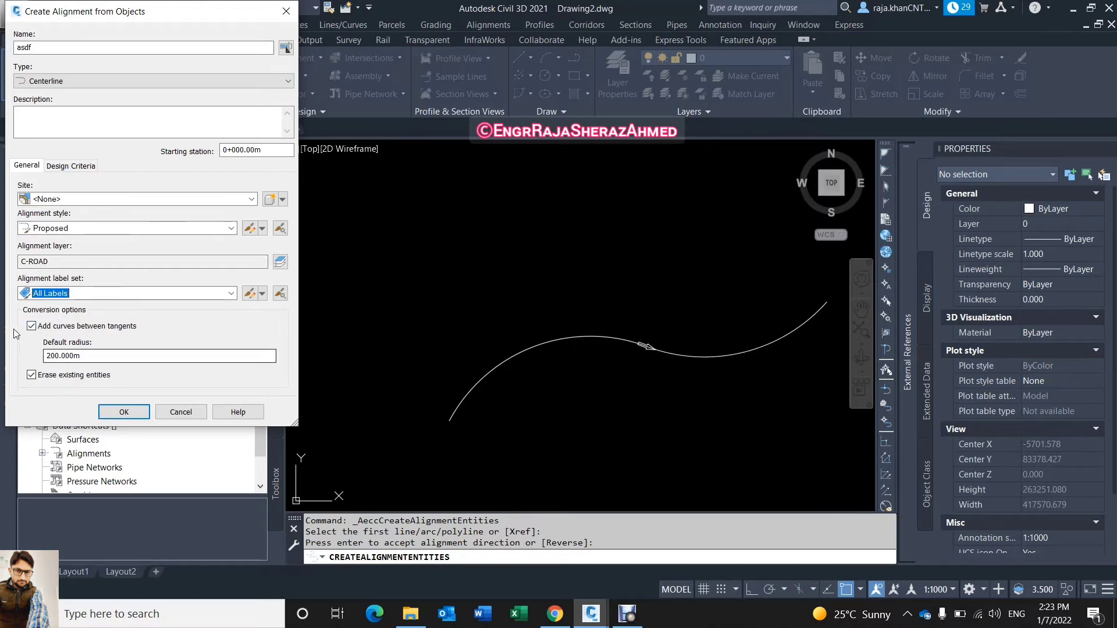
Step: Turn off 'Add curves between tangents' and create the alignment
left_click(32, 327)
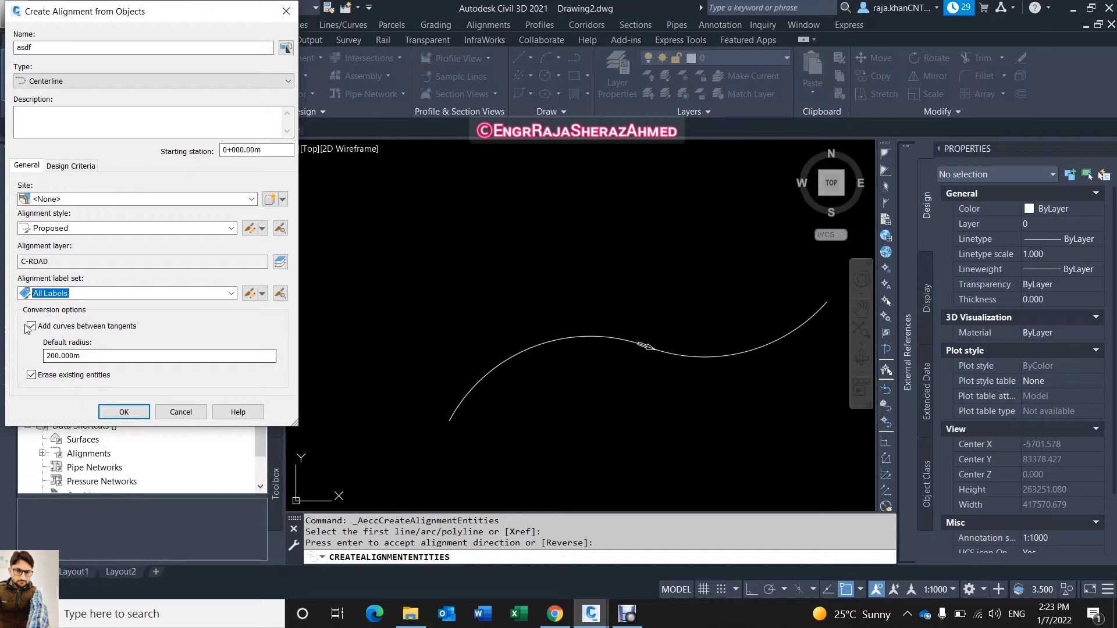
left_click(31, 326)
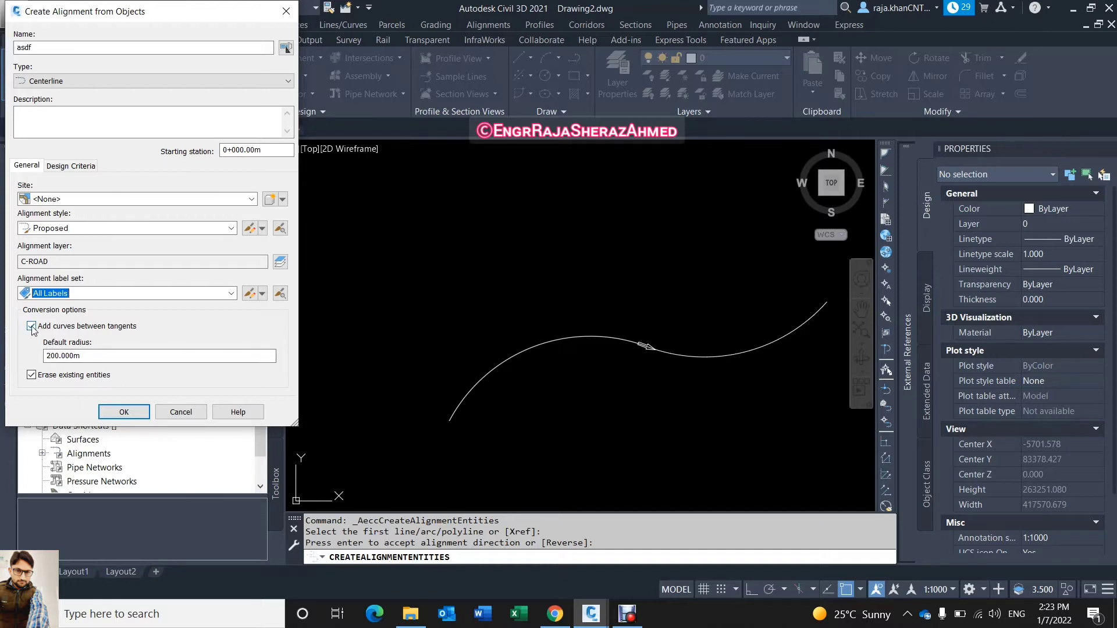
left_click(31, 326)
left_click(31, 326)
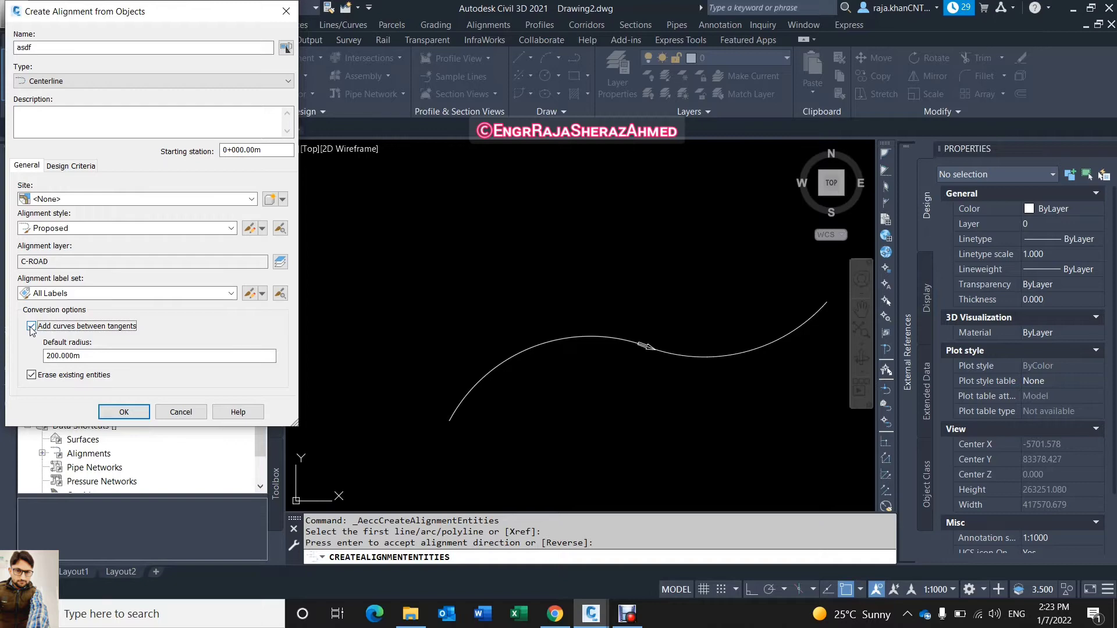
left_click(32, 327)
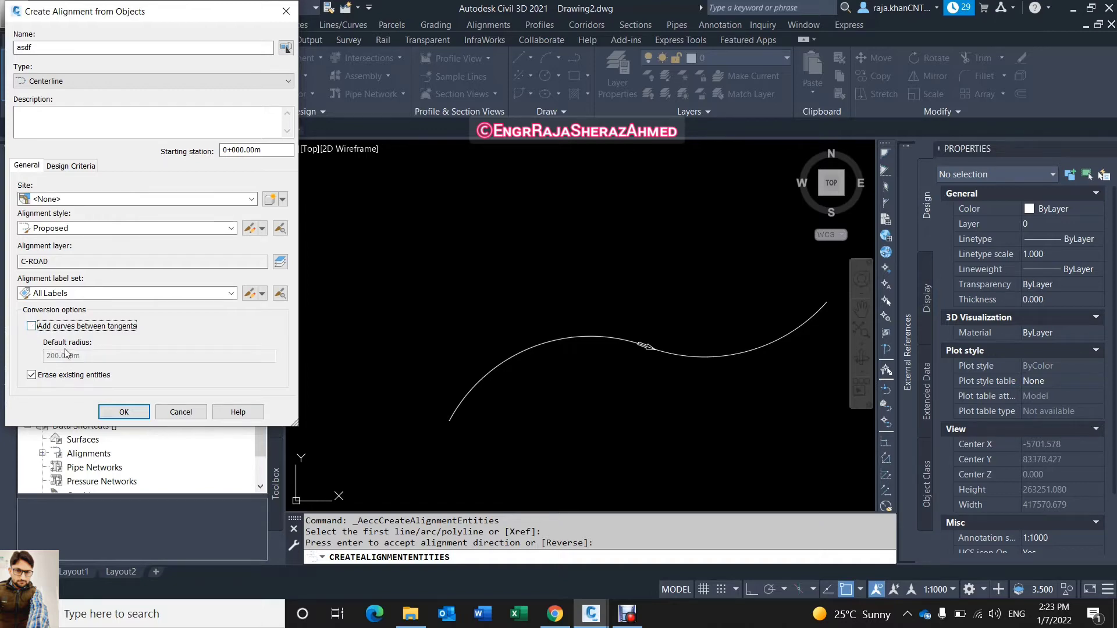
left_click(121, 413)
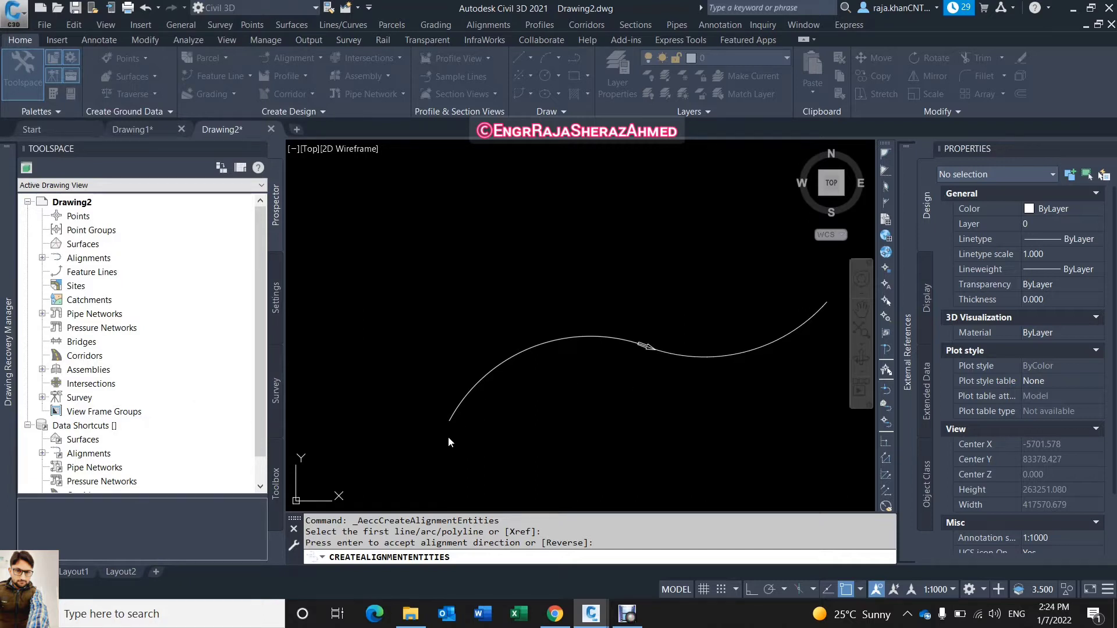
Step: Zoom and pan to inspect the asdf stations 0+000 to 0+100 and the 100 km/h speed label
scroll(511, 418, "up", 10)
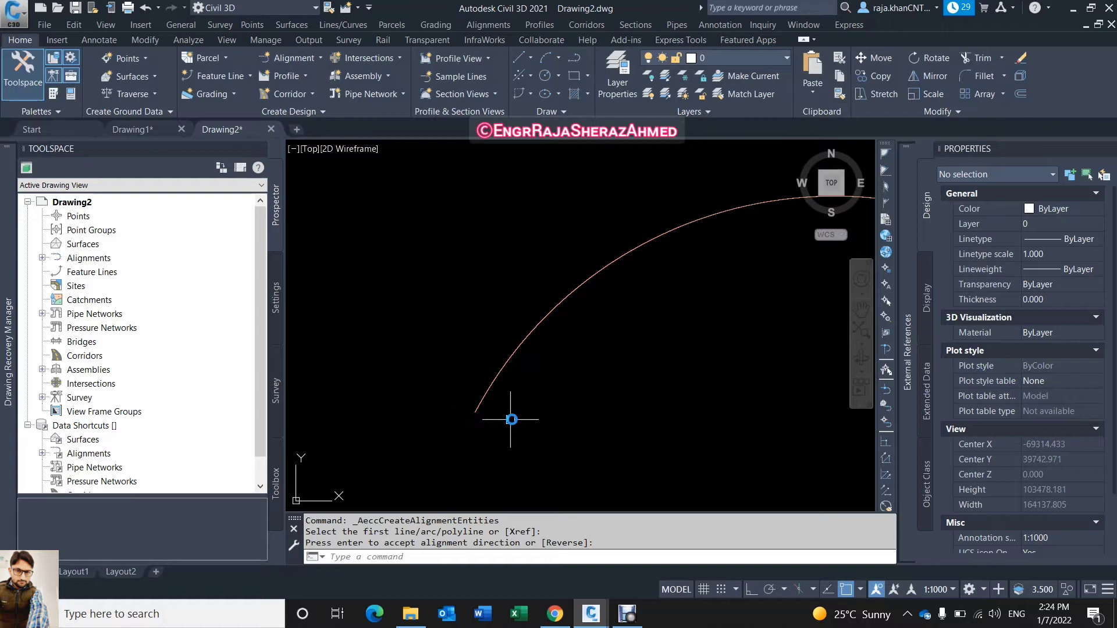
middle_click_drag(454, 413, 619, 414)
scroll(604, 420, "up", 3)
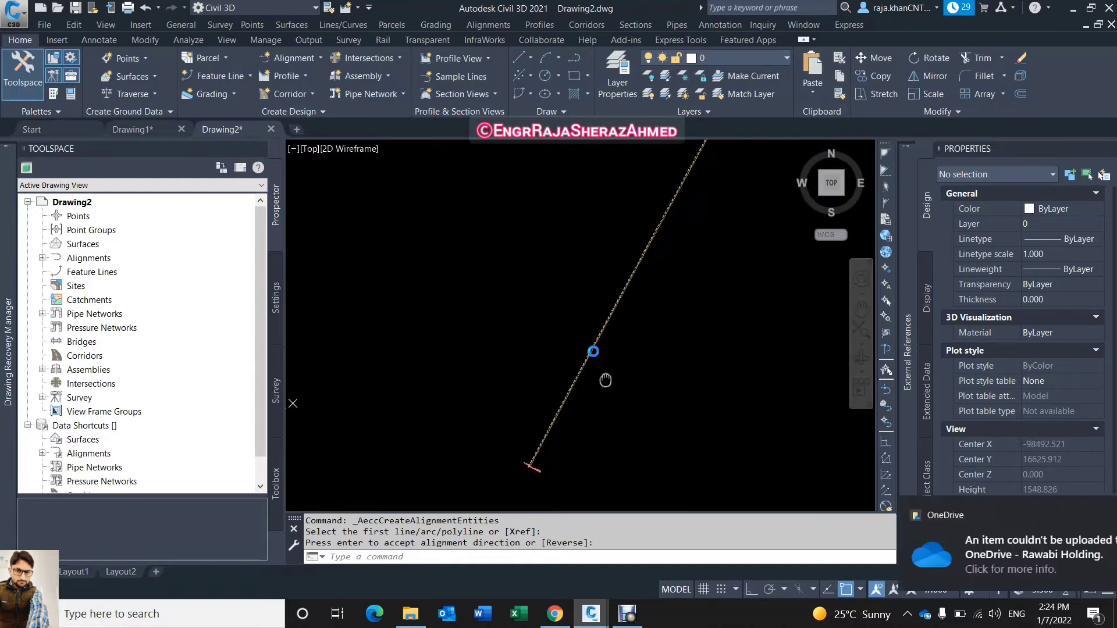
middle_click_drag(594, 352, 526, 427)
scroll(454, 424, "up", 3)
scroll(473, 429, "up", 2)
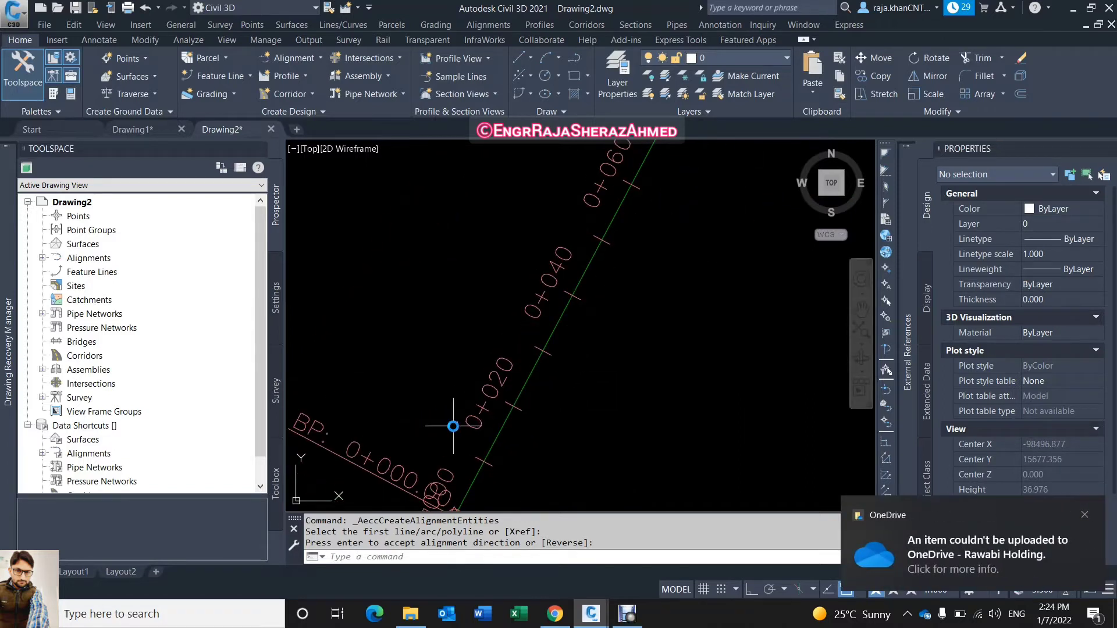
scroll(472, 456, "down", 2)
middle_click_drag(399, 428, 420, 372)
scroll(465, 290, "down", 1)
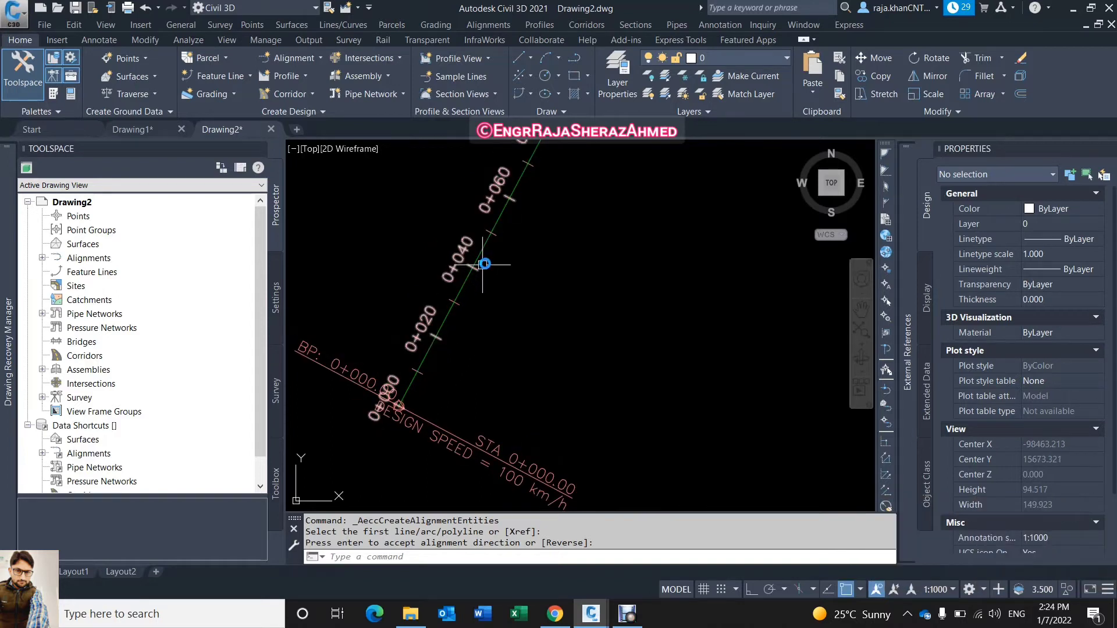
scroll(486, 262, "down", 3)
scroll(436, 401, "down", 20)
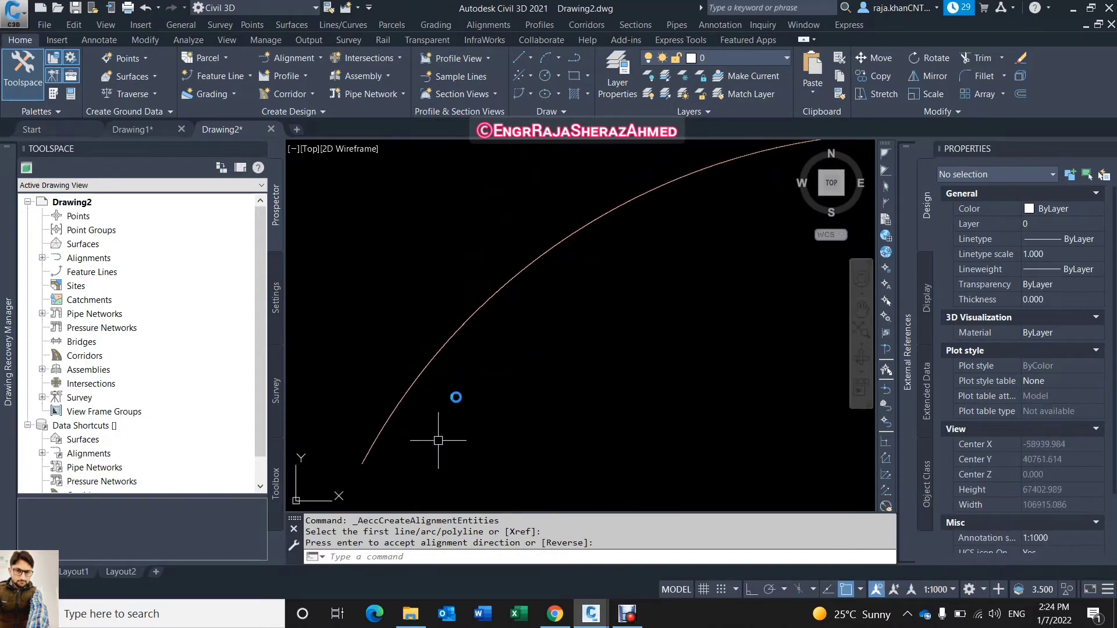
middle_click_drag(439, 444, 606, 398)
scroll(606, 398, "up", 8)
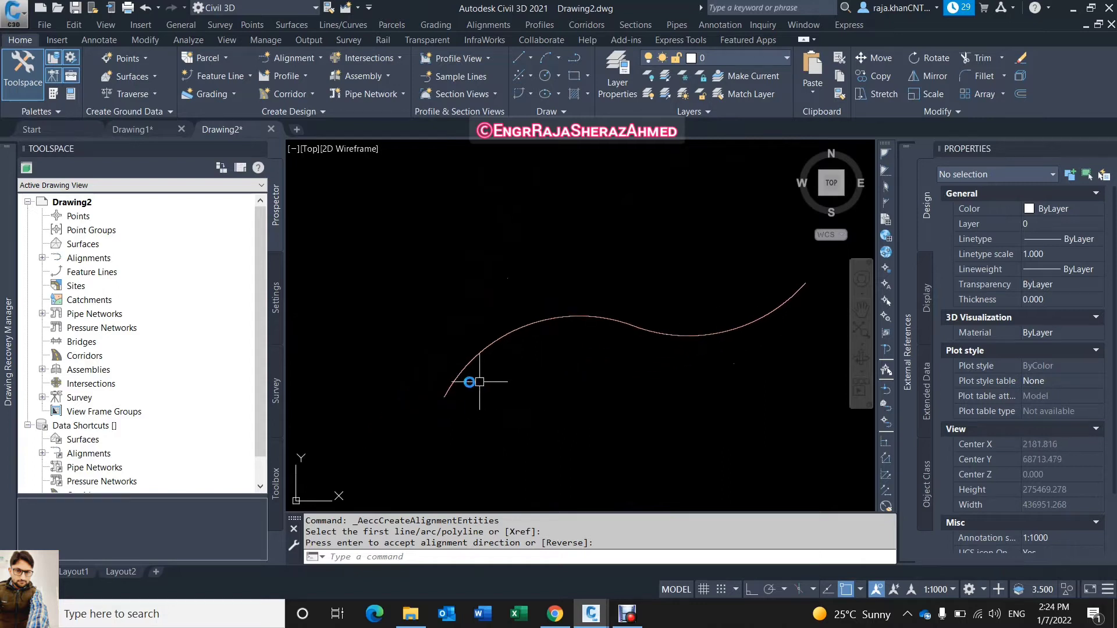
scroll(450, 413, "up", 14)
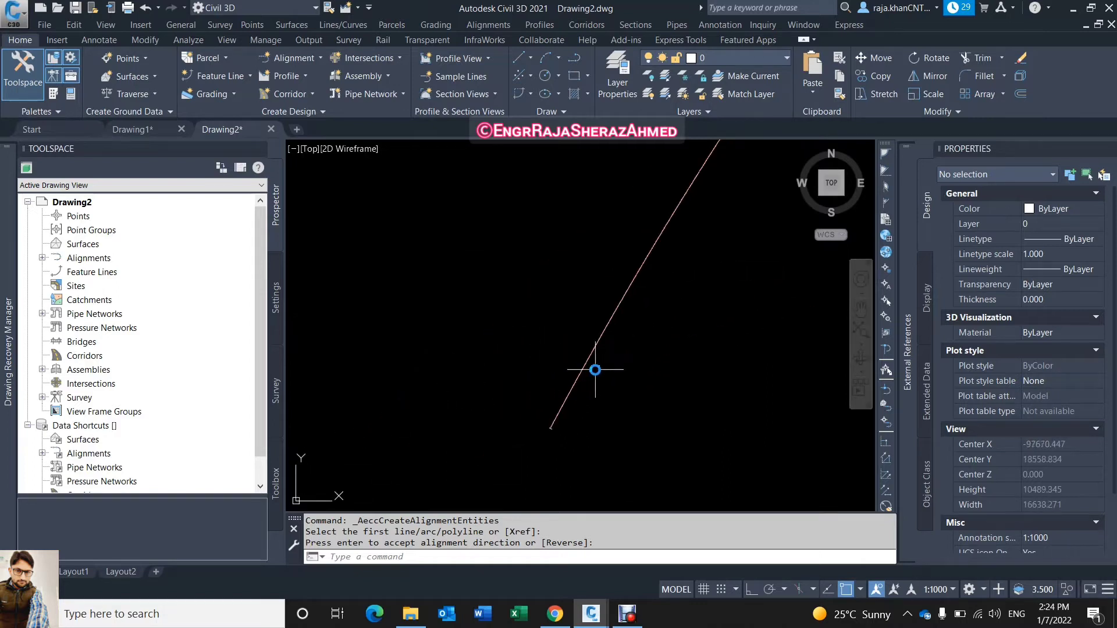
scroll(493, 425, "up", 12)
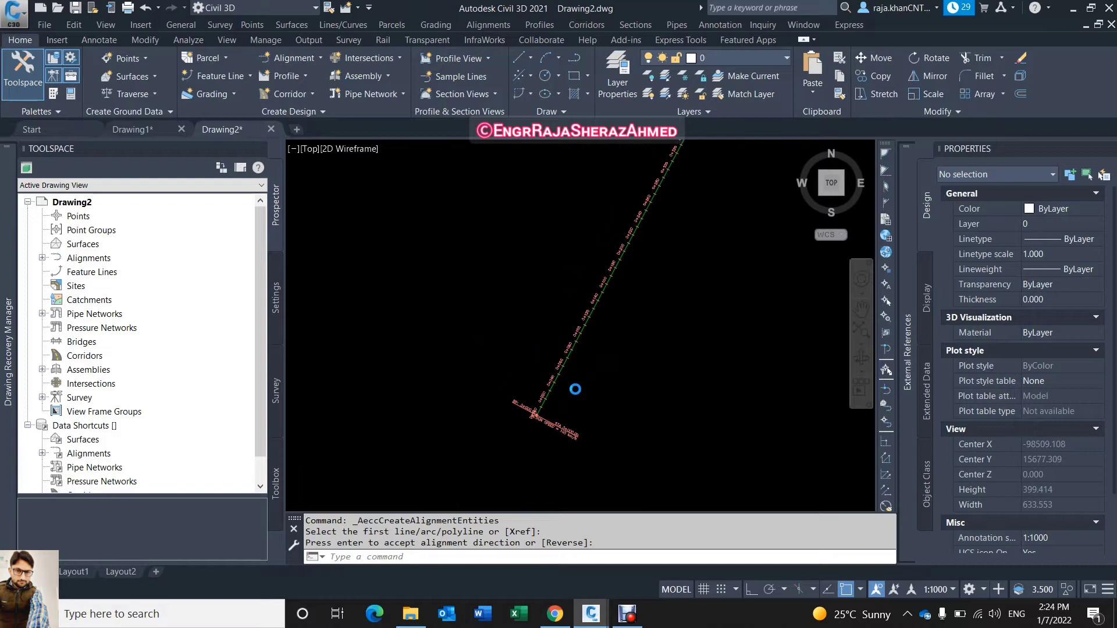
Step: Open Create Points from Prospector's Points, start Manual placement, and expand Point Identity and Points Creation
left_click(79, 219)
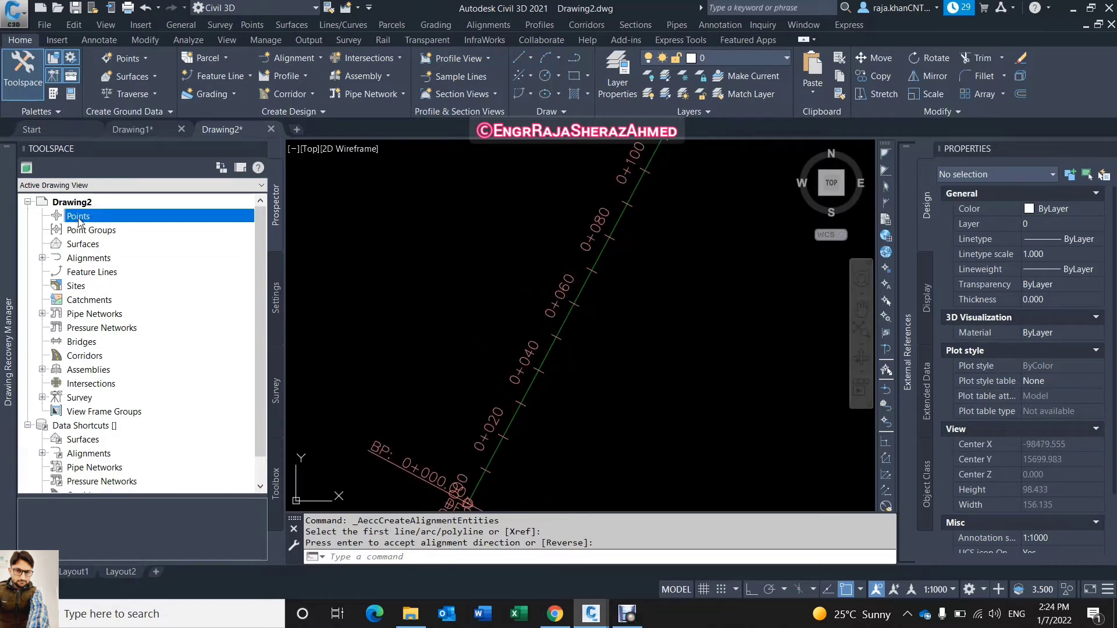
right_click(80, 221)
left_click(129, 227)
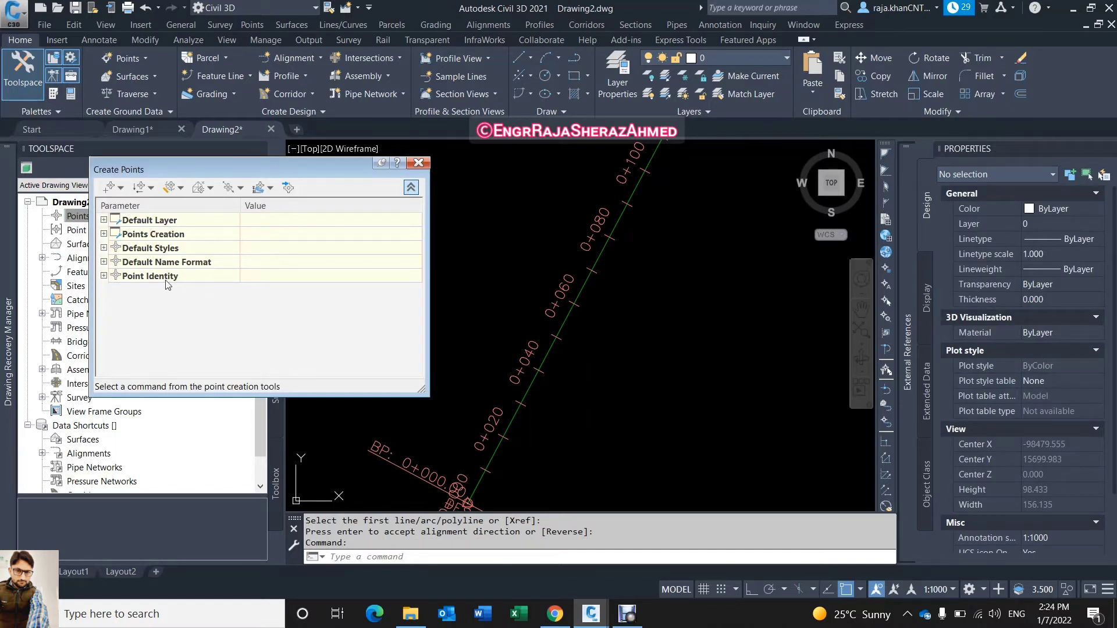
left_click(109, 187)
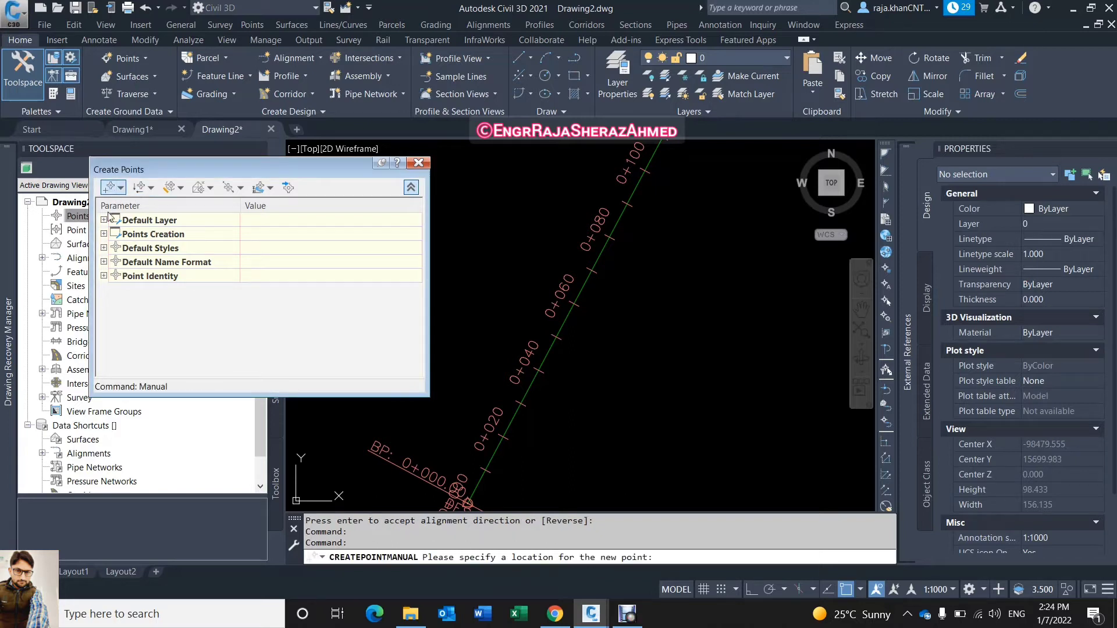
left_click(104, 276)
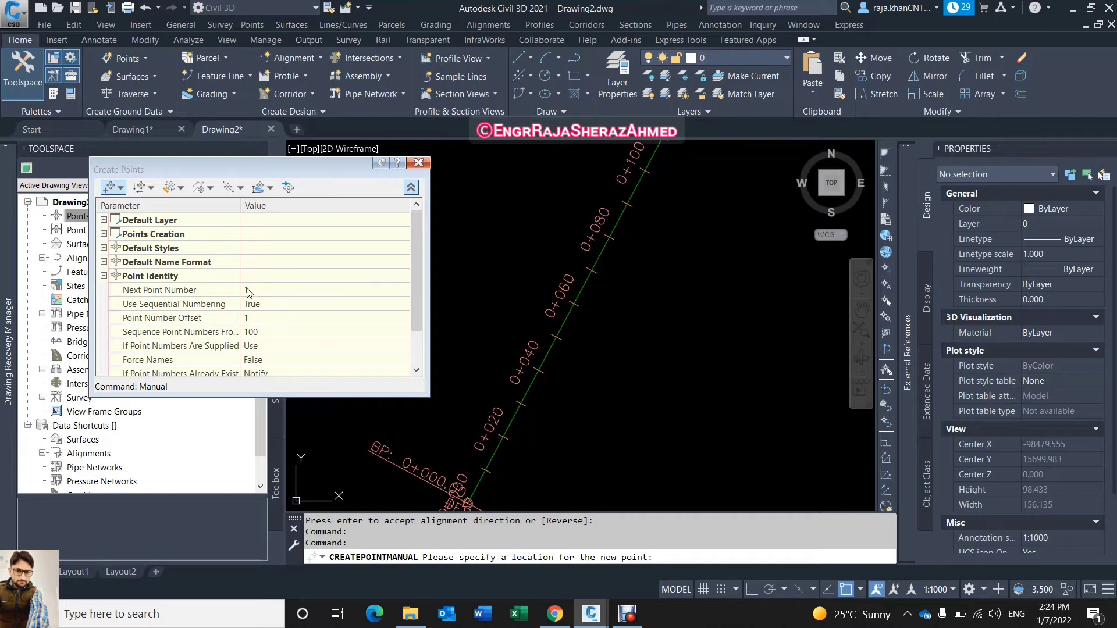
left_click(104, 235)
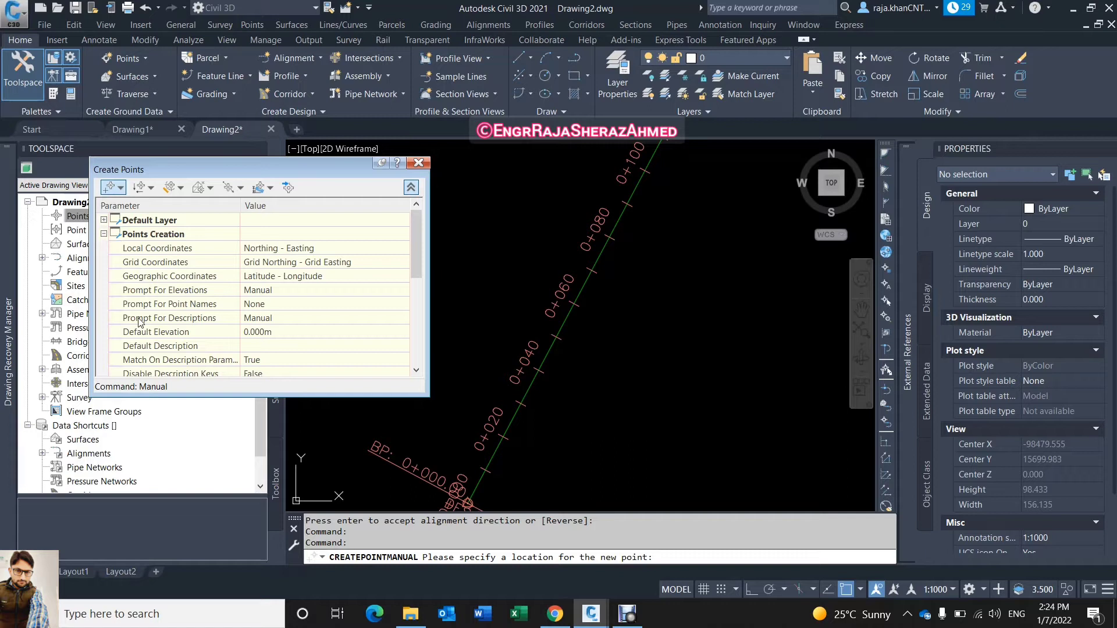
Step: Set Prompt For Elevations to Automatic and Prompt For Descriptions to None, leaving Point Names at None
left_click(256, 290)
left_click(256, 290)
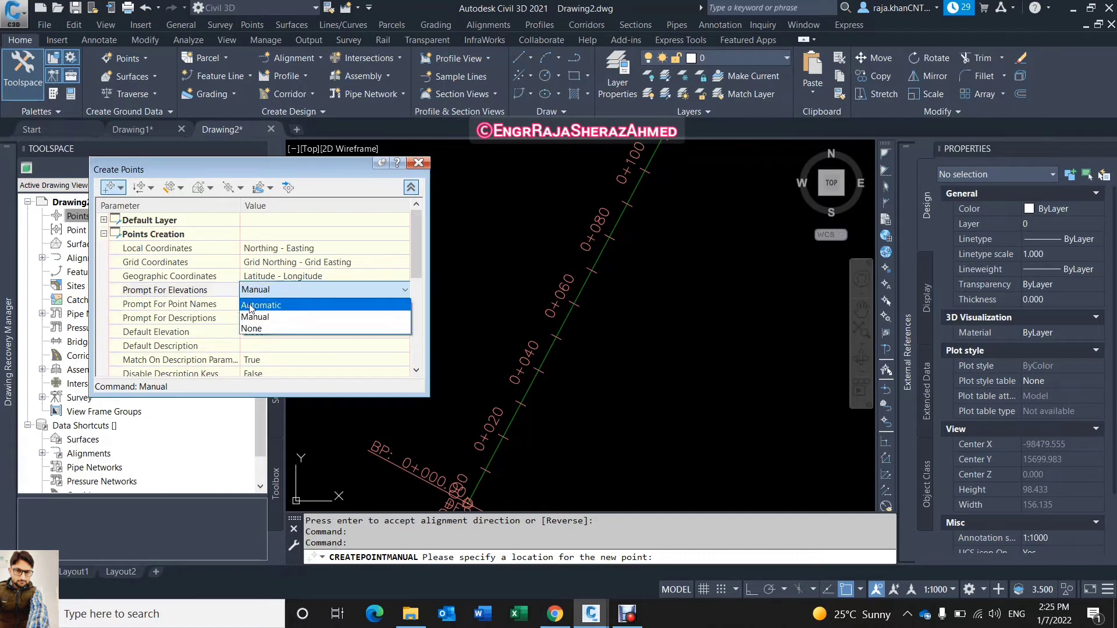
left_click(250, 306)
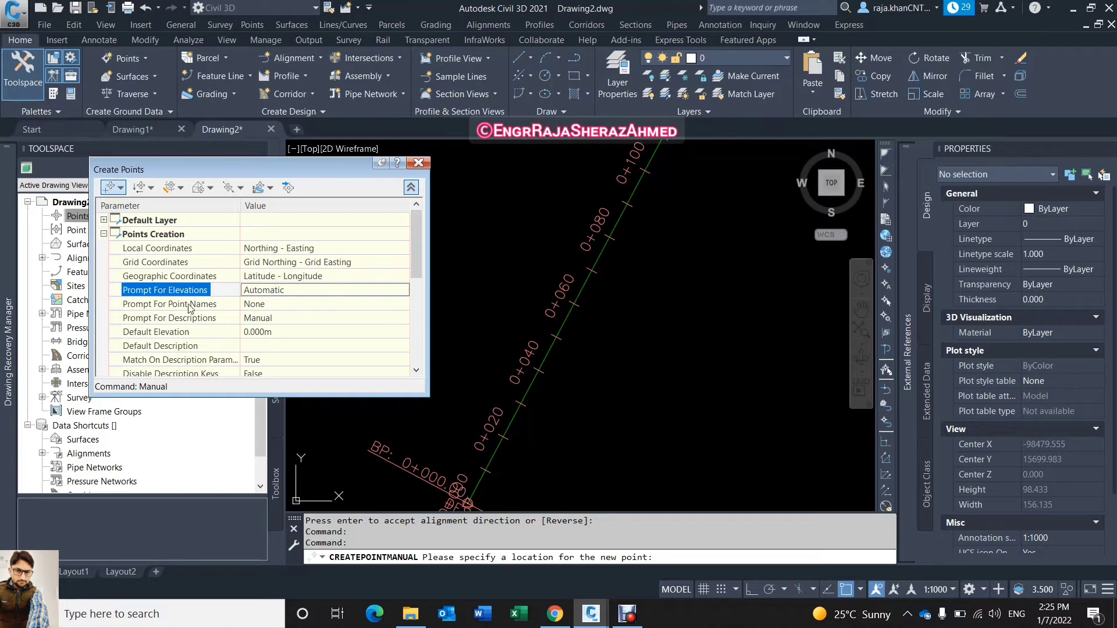
left_click(280, 310)
left_click(279, 310)
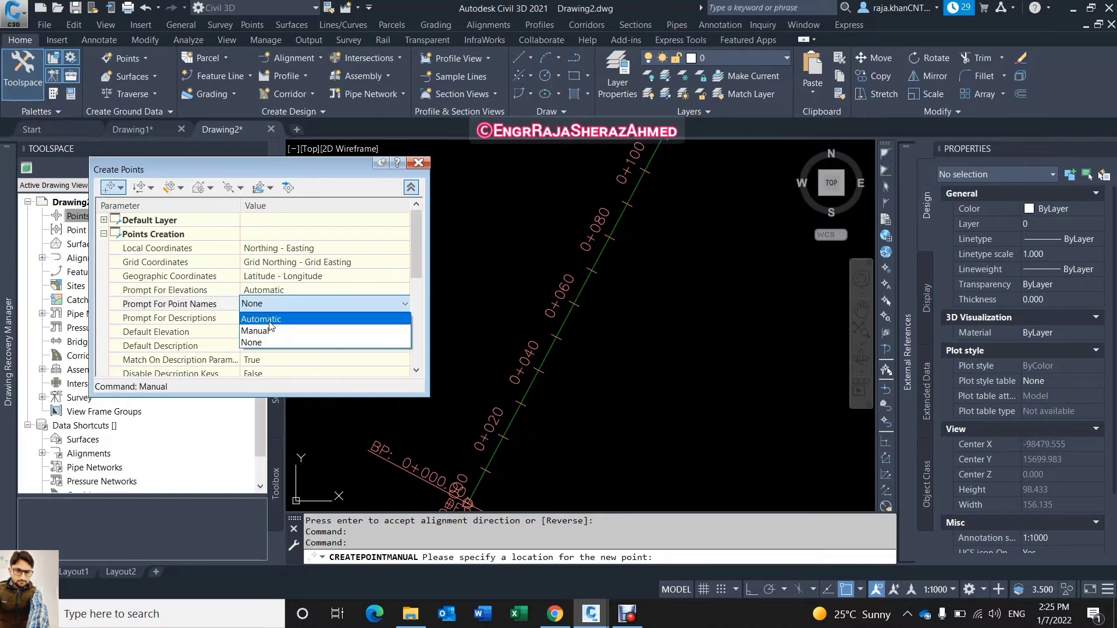
left_click(251, 343)
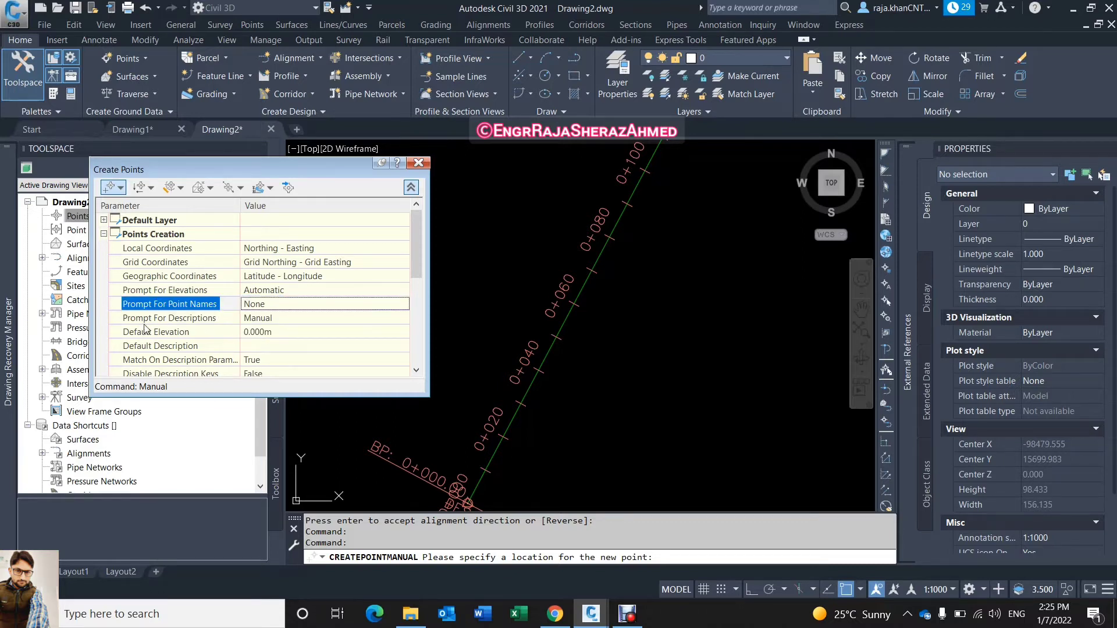
left_click(269, 319)
left_click(269, 319)
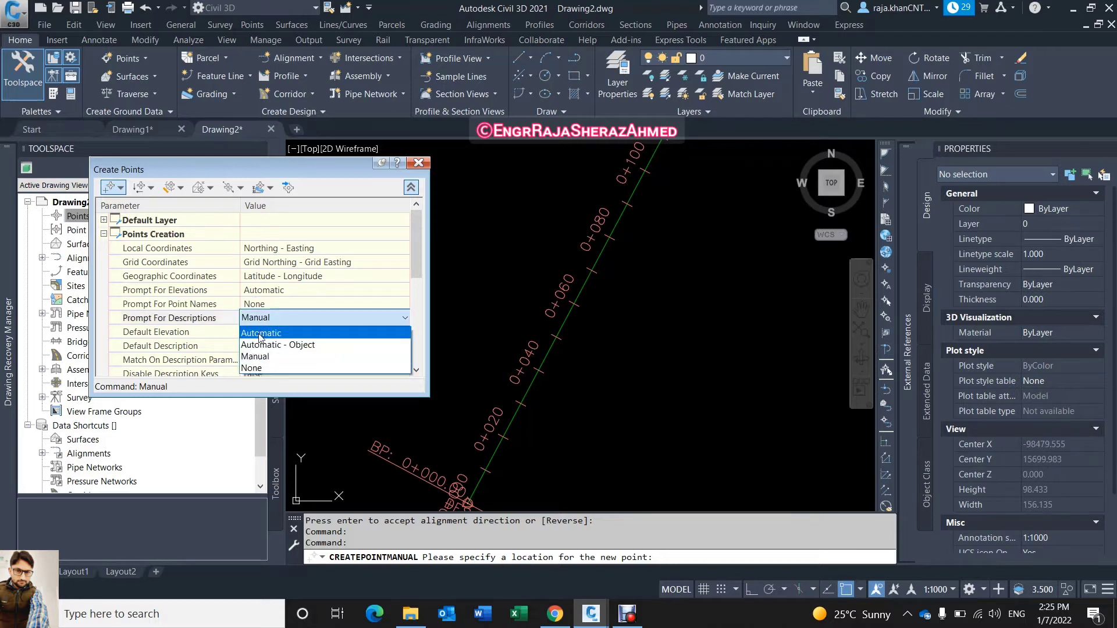
left_click(254, 370)
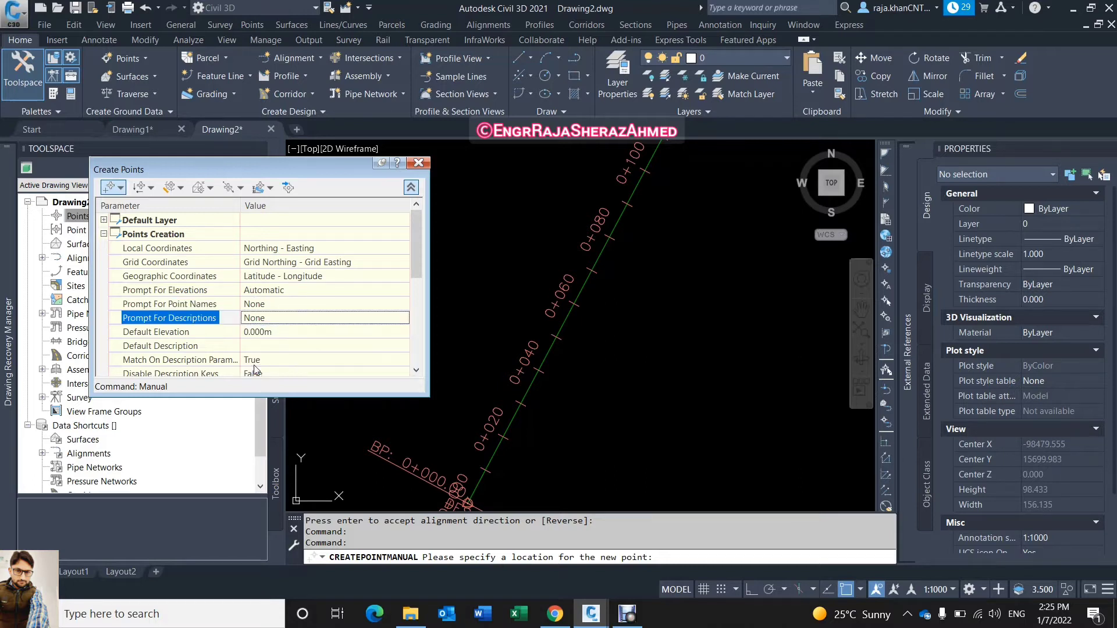
left_click(257, 319)
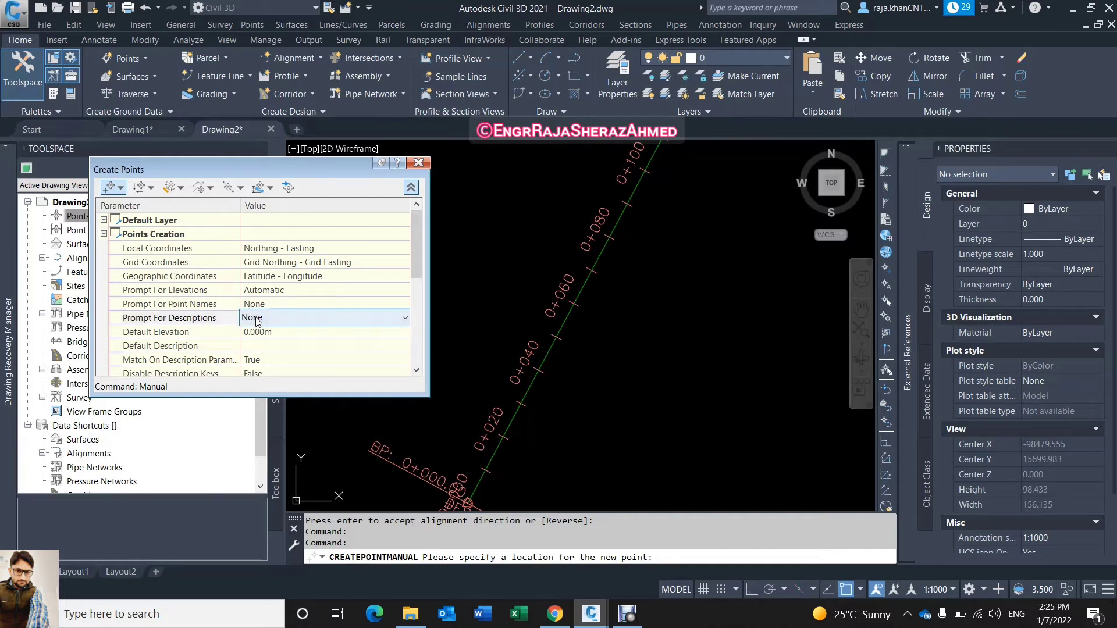
left_click(259, 320)
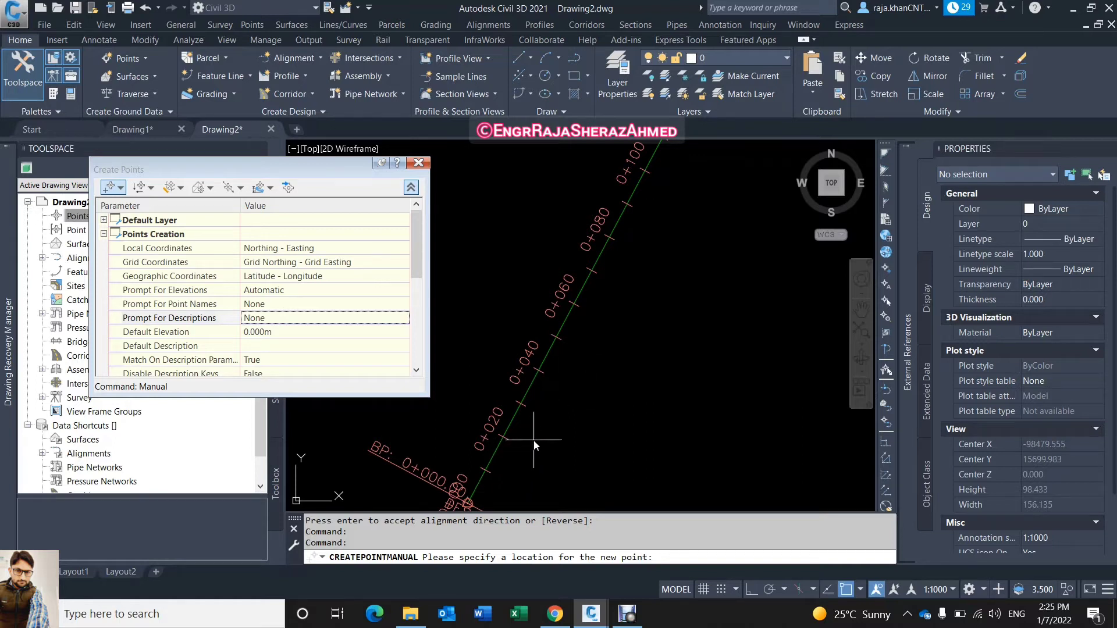
mouse_move(534, 445)
Step: Choose the Measure Alignment point method and pick the stationed alignment
left_click(173, 190)
left_click(181, 188)
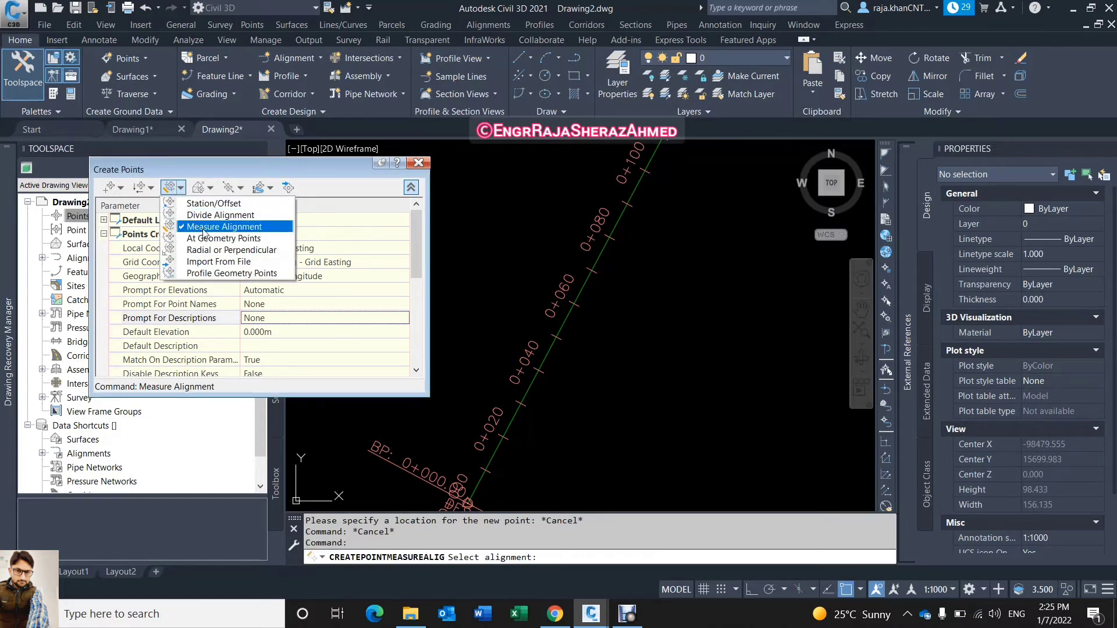
left_click(240, 231)
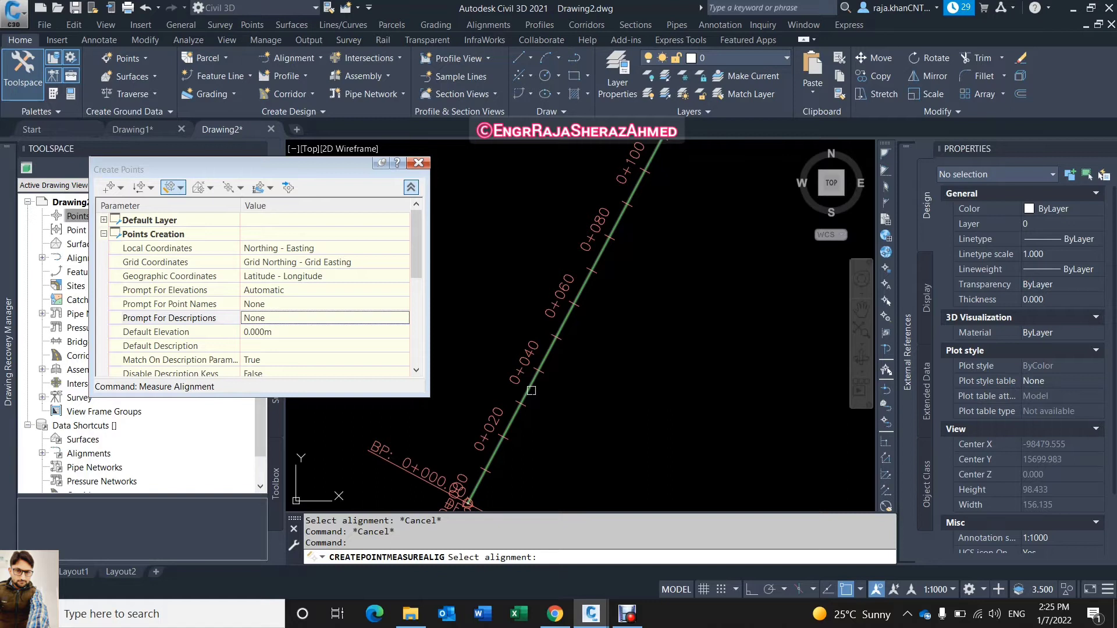
left_click(530, 398)
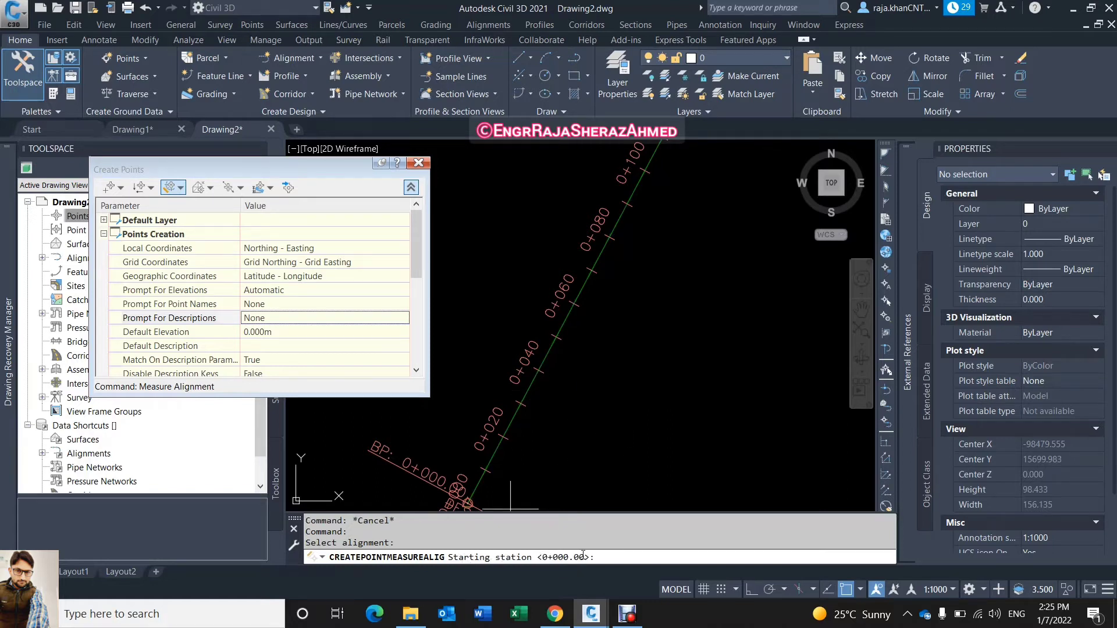
scroll(523, 477, "down", 4)
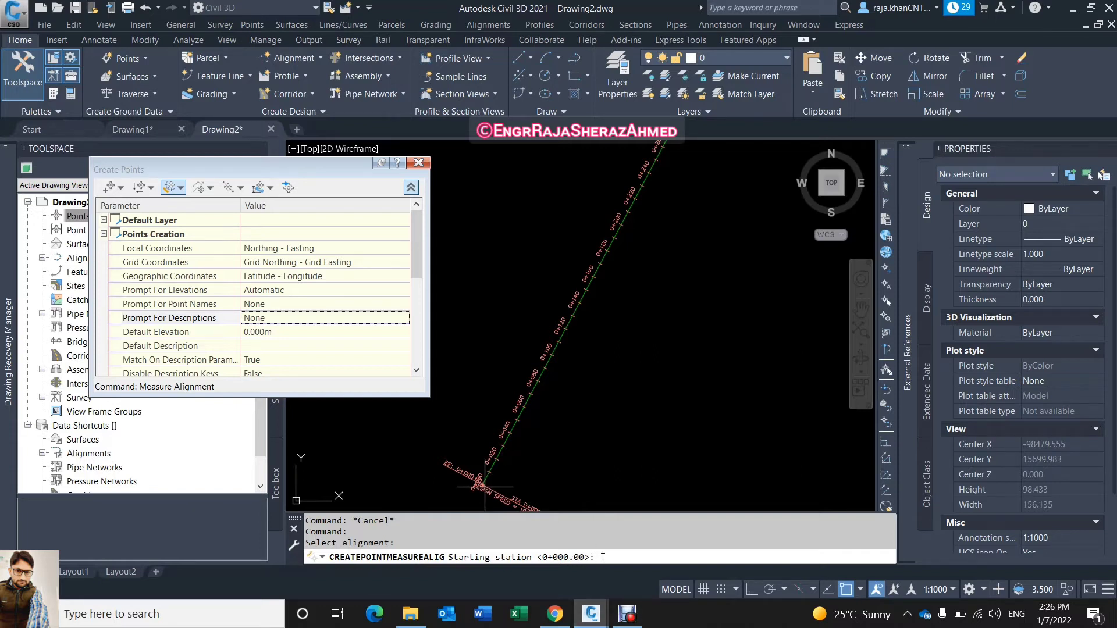
Step: Accept default start and end stations and create points at 10 m offset every 20 m
key("Return")
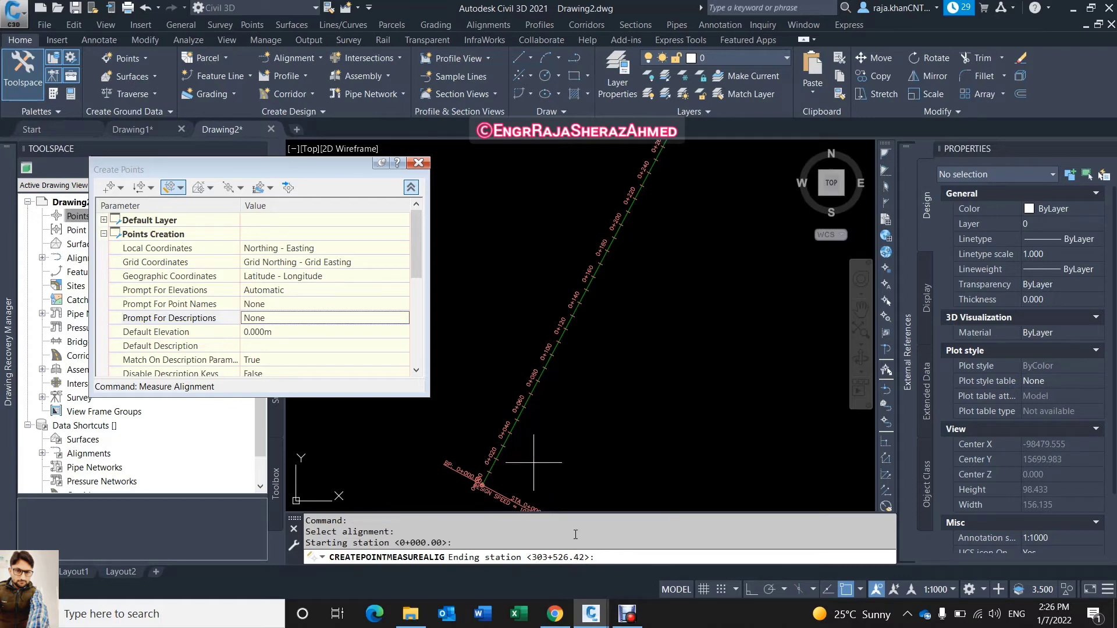
key("Return")
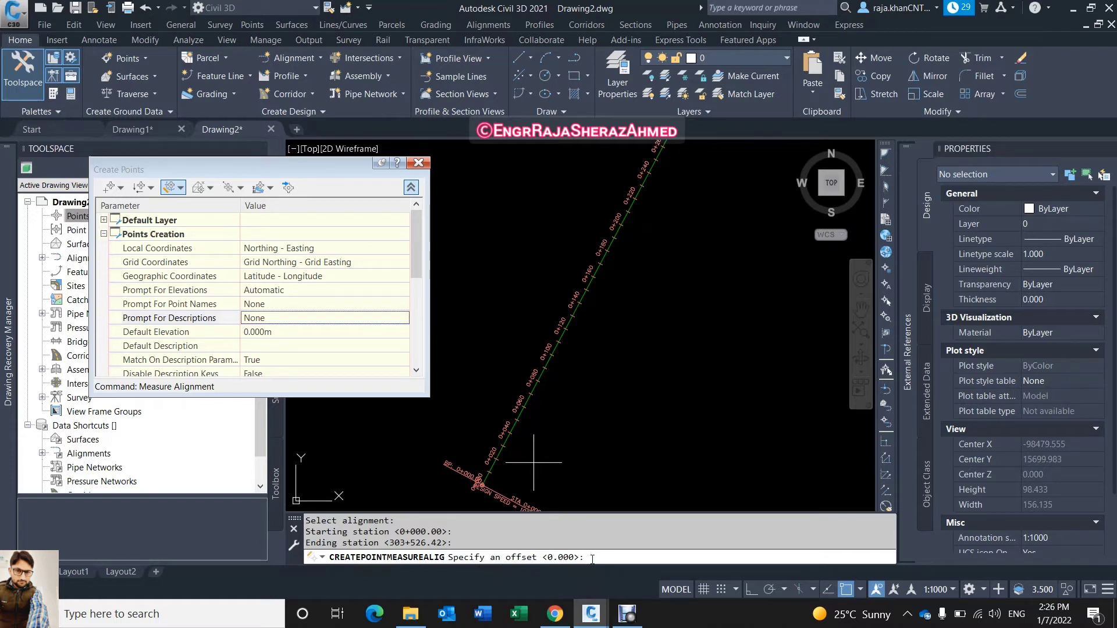
scroll(524, 396, "up", 5)
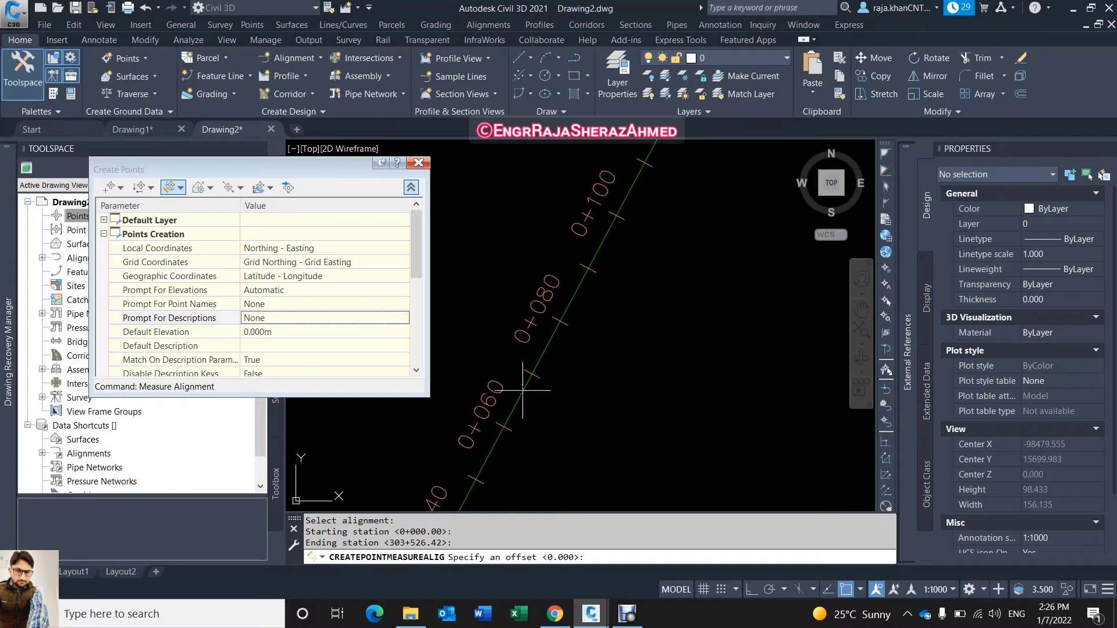
scroll(599, 390, "down", 3)
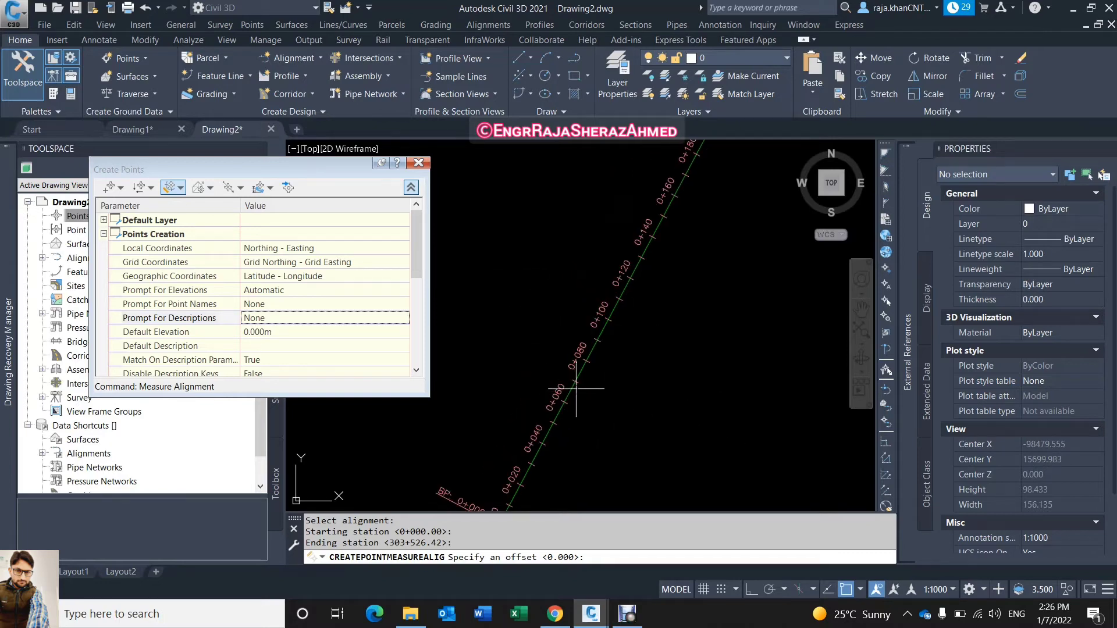
scroll(577, 389, "up", 3)
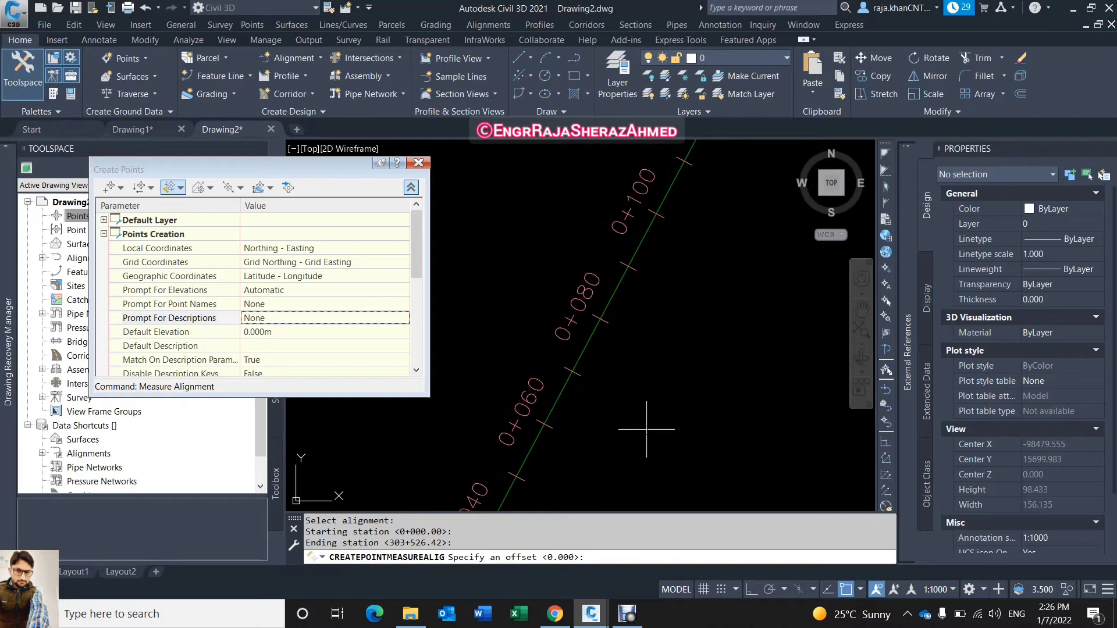
type("10")
key("Return")
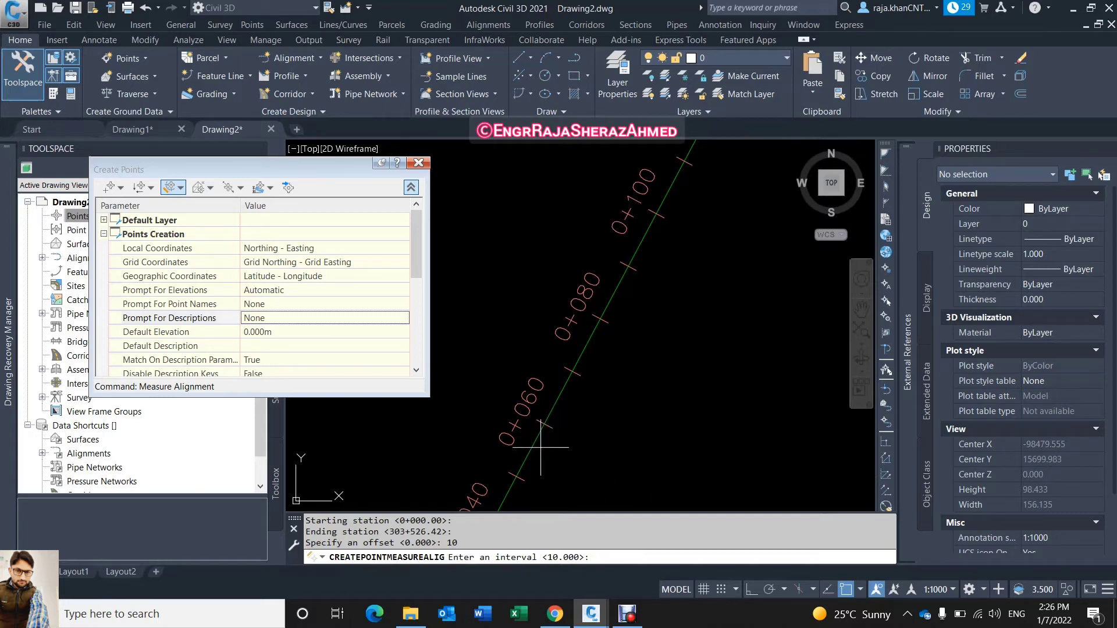
scroll(547, 431, "down", 2)
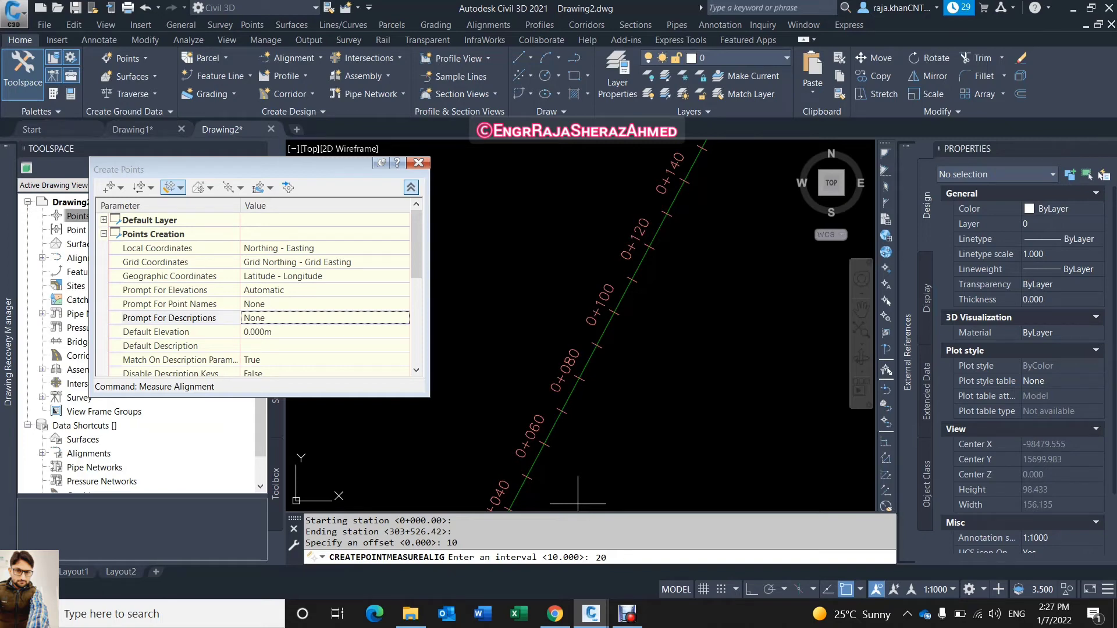
key("Return")
middle_click_drag(577, 504, 572, 423)
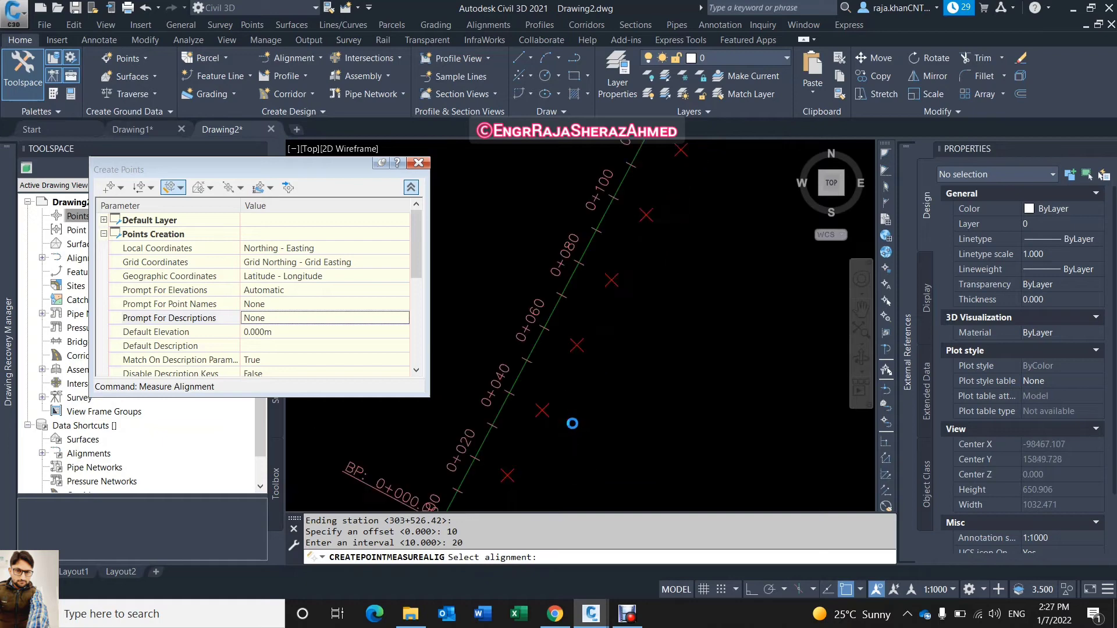
scroll(573, 423, "up", 8)
scroll(621, 395, "up", 2)
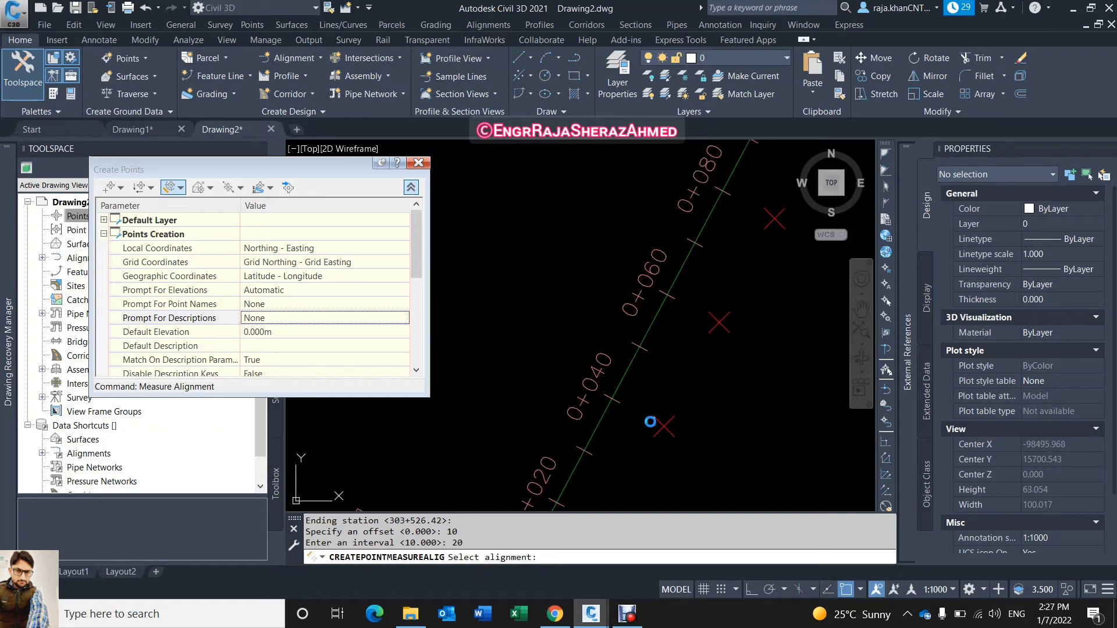
key("Escape")
key("Escape")
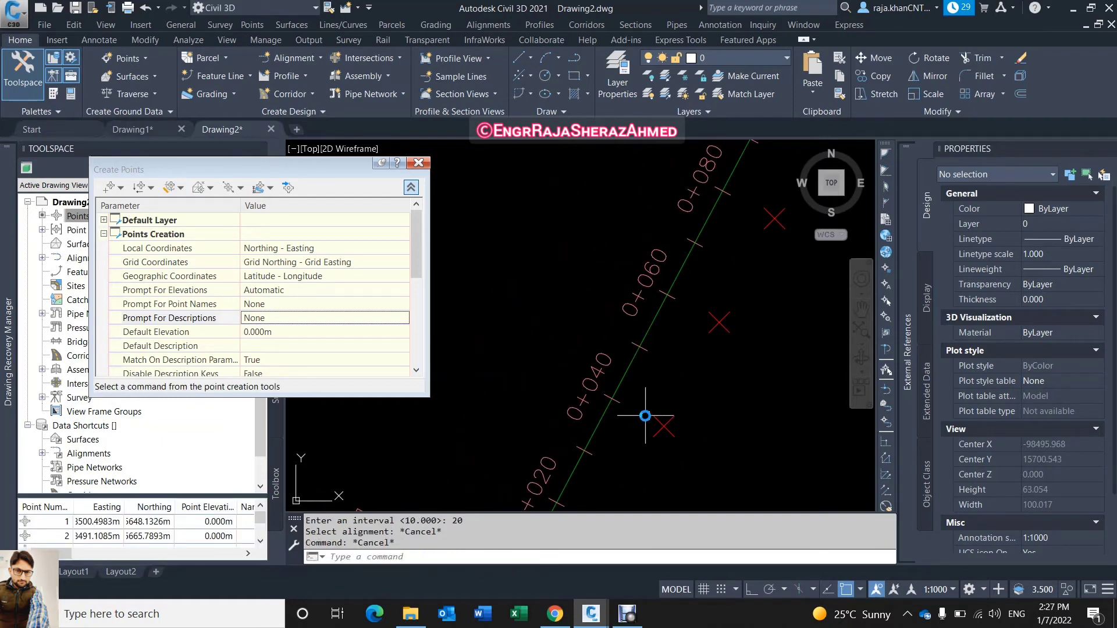
Step: Add two aligned dimensions from the alignment to offset points, checking the 10 m offset
type("DAL")
key("Return")
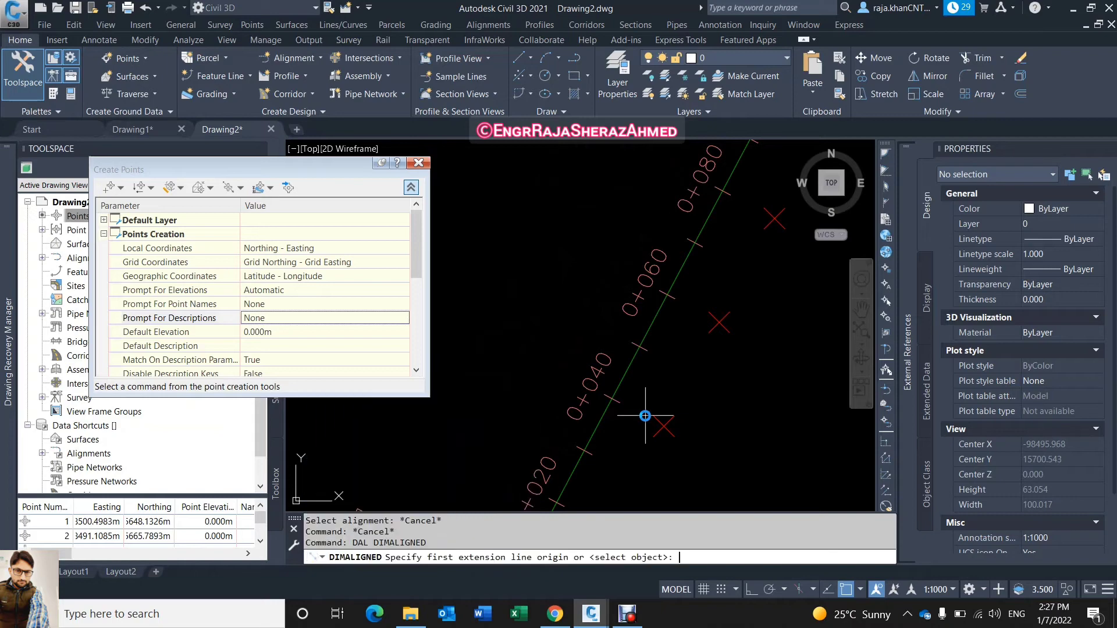
left_click(611, 401)
left_click(663, 427)
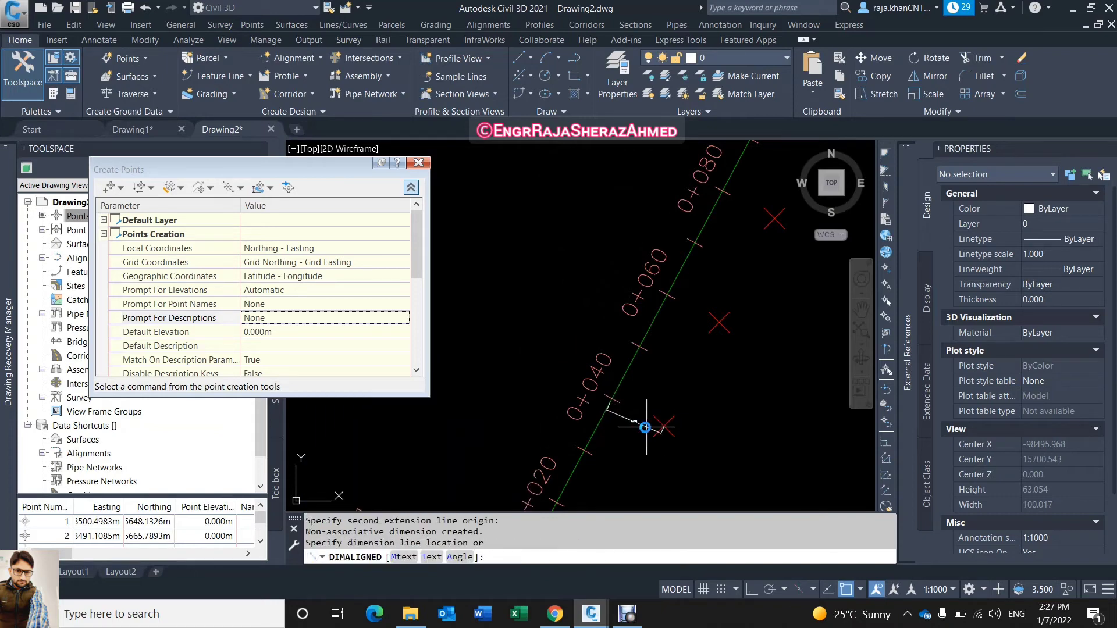
left_click(735, 442)
scroll(658, 380, "up", 3)
key("Return")
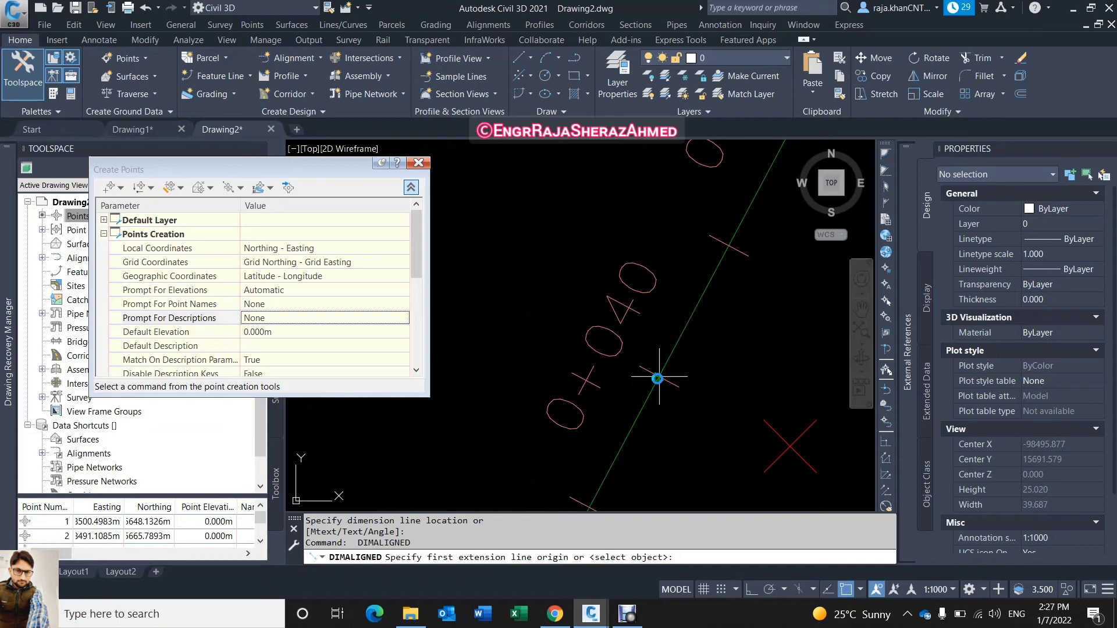
left_click(658, 379)
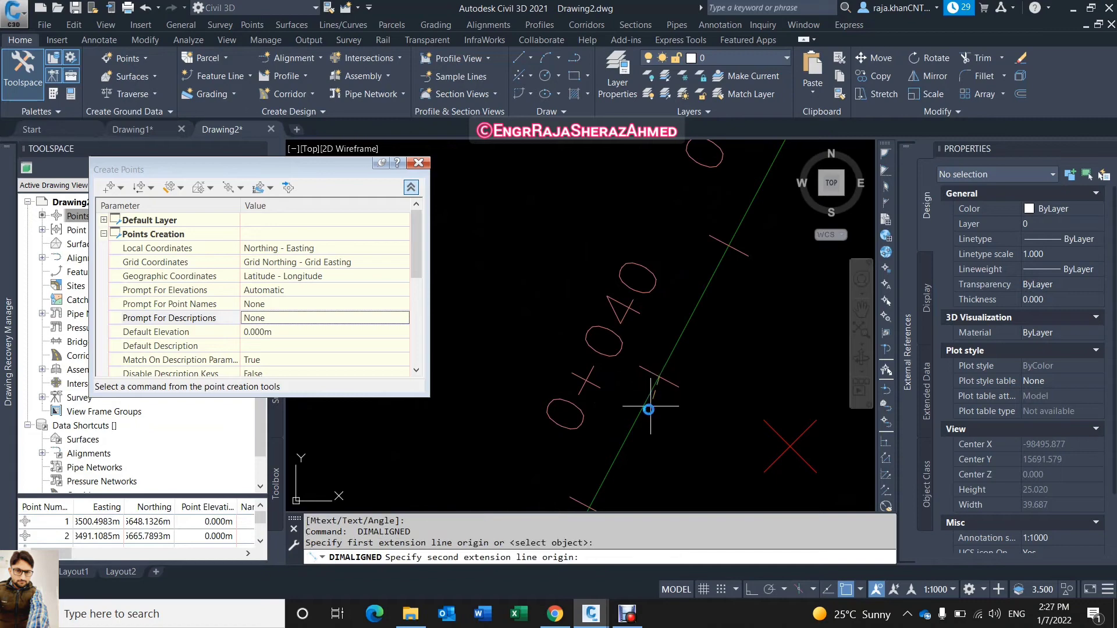
left_click(791, 450)
scroll(715, 449, "down", 3)
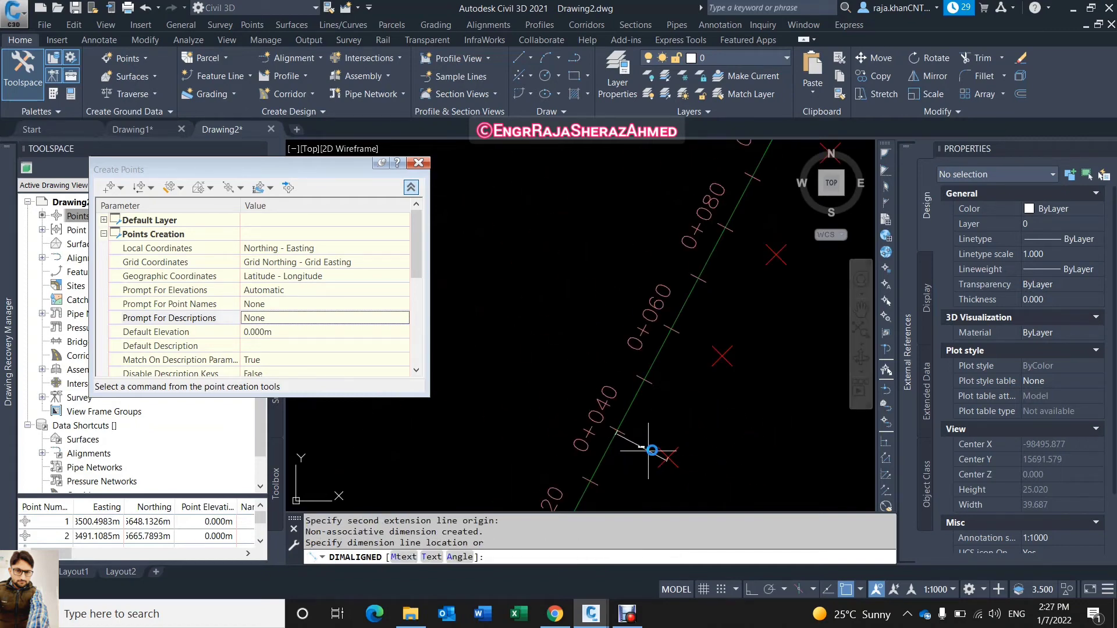
left_click(652, 450)
Step: Dimension the roughly 20 m spacing between two adjacent offset points
key("Return")
left_click(668, 457)
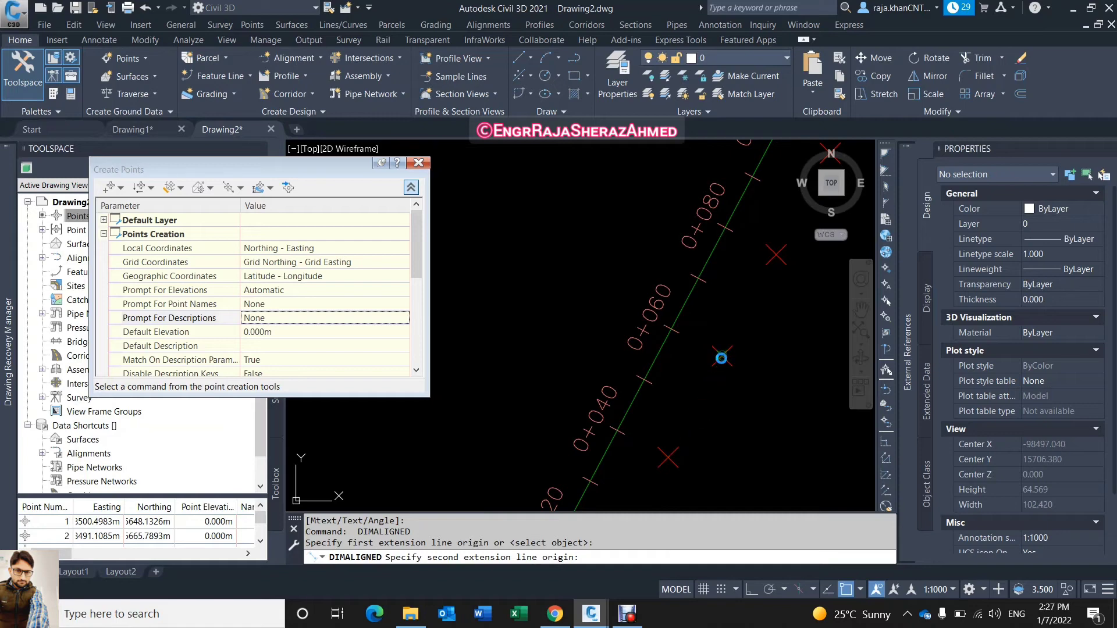
left_click(722, 358)
scroll(693, 405, "down", 2)
scroll(682, 381, "up", 2)
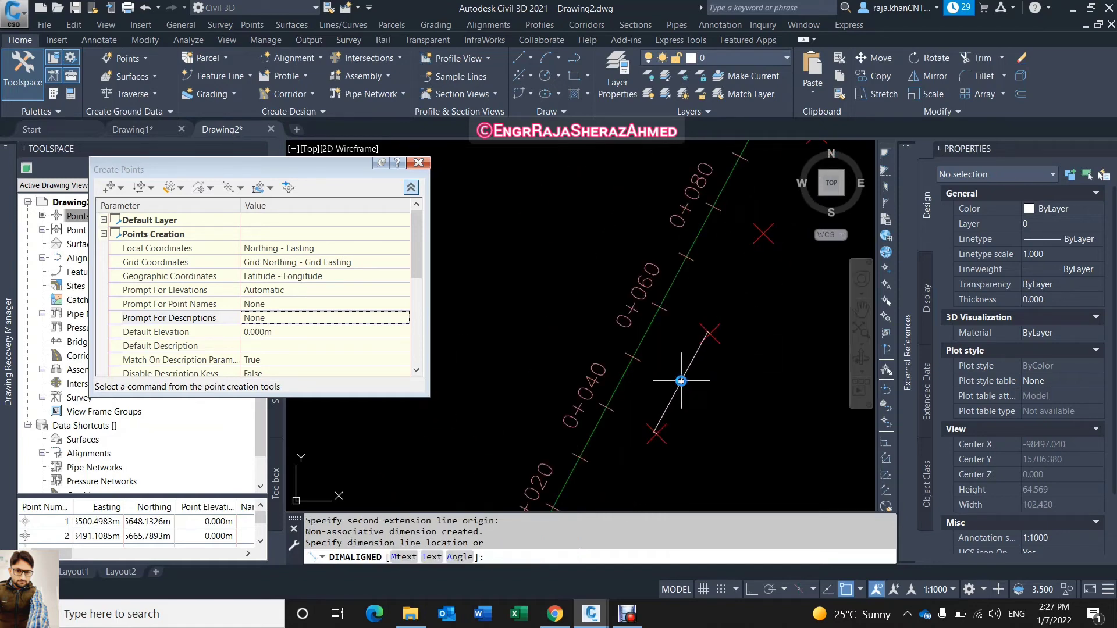
key("Escape")
left_click(150, 187)
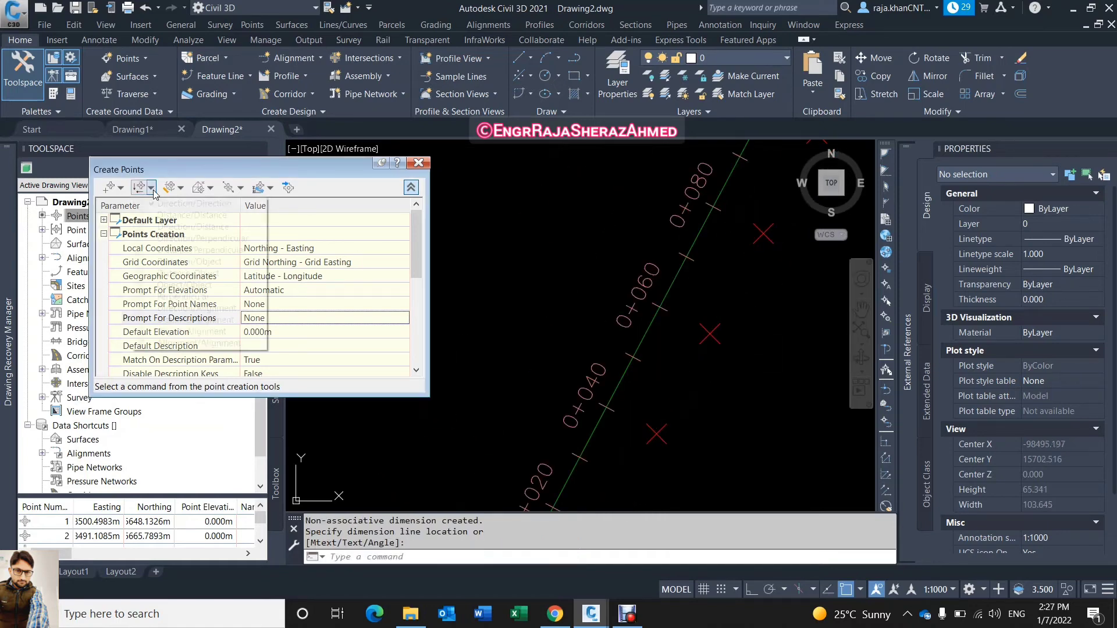
left_click(180, 188)
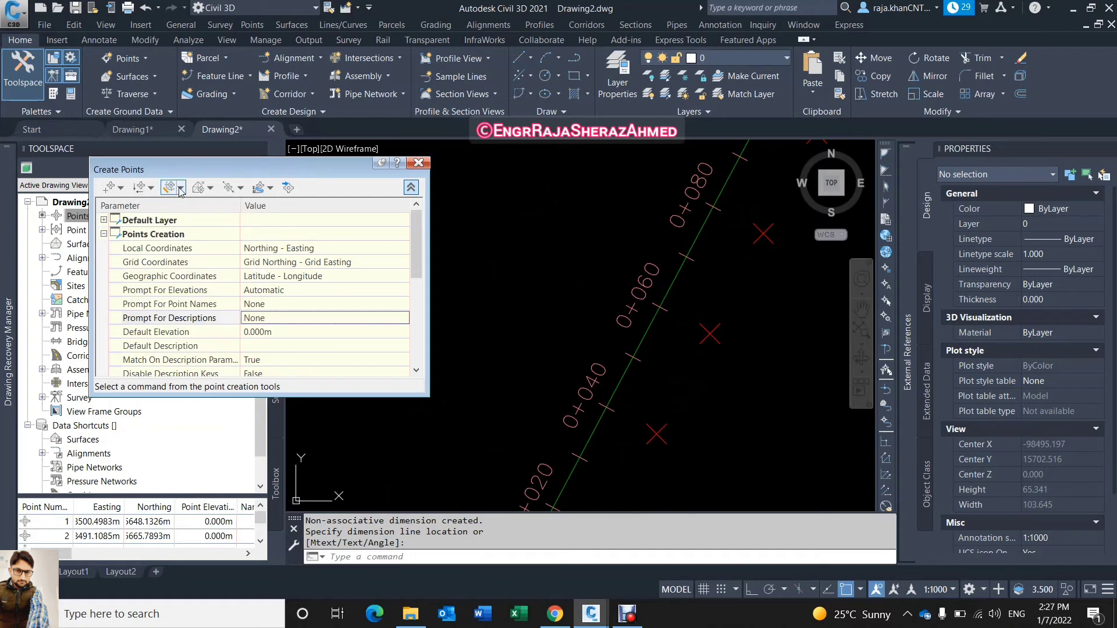
Step: Run Measure Alignment on the alignment with default stations, -10 m offset and 20 m interval
left_click(180, 187)
left_click(203, 227)
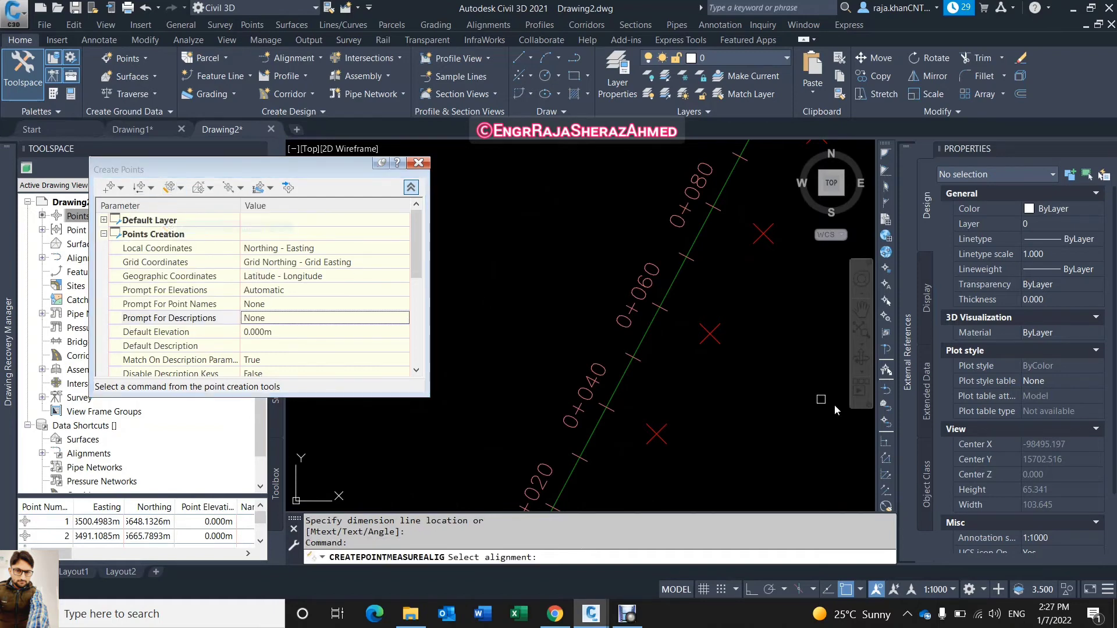
left_click(624, 379)
key("Return")
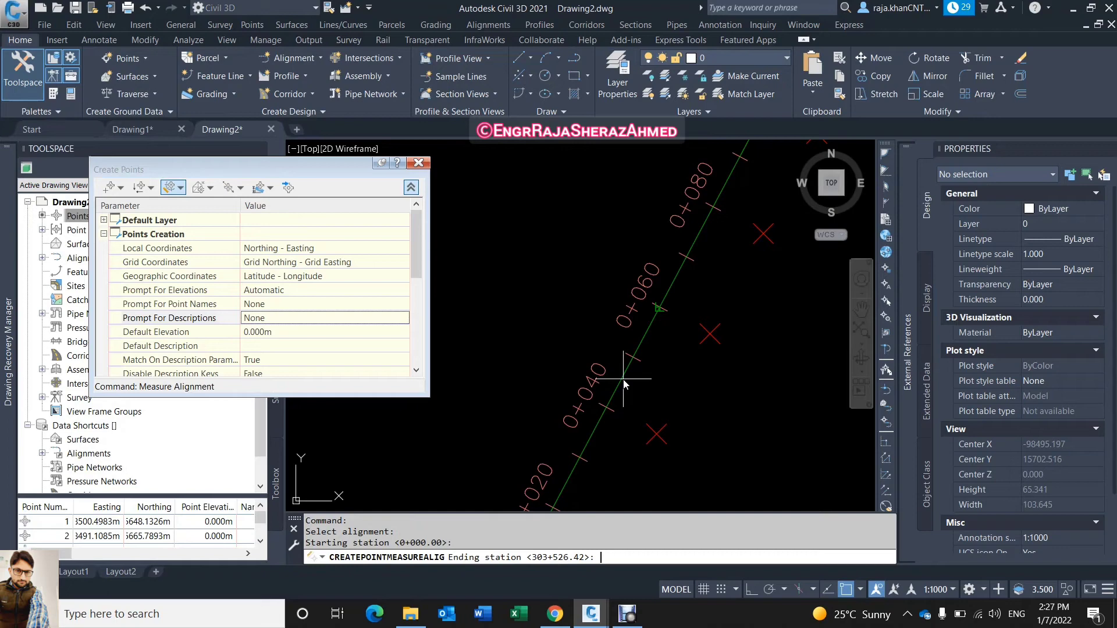
key("Return")
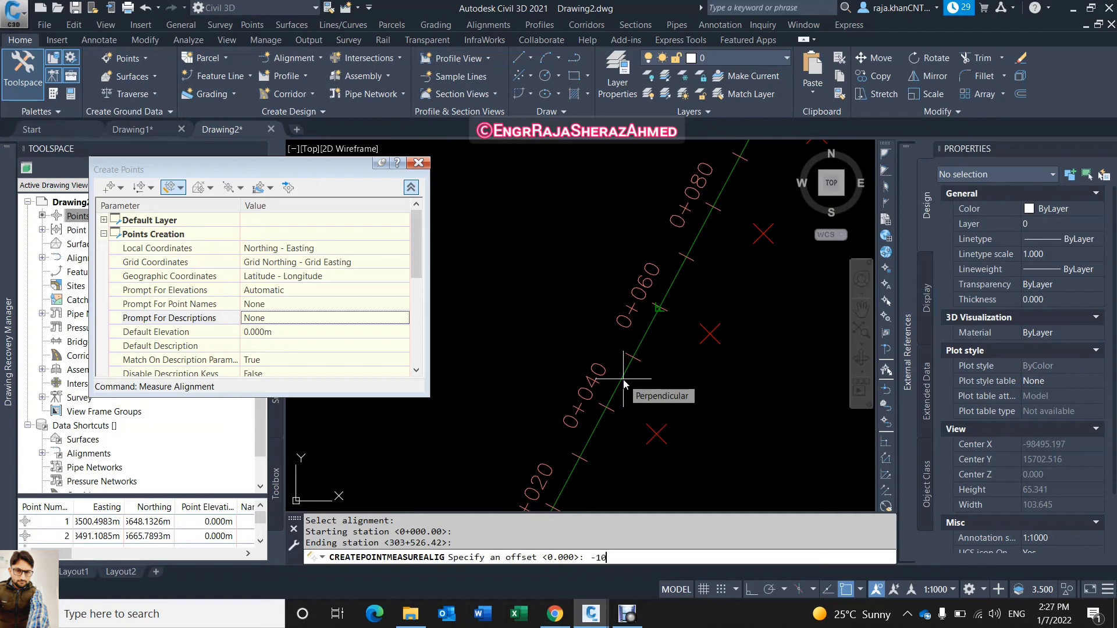
type("-10")
key("Return")
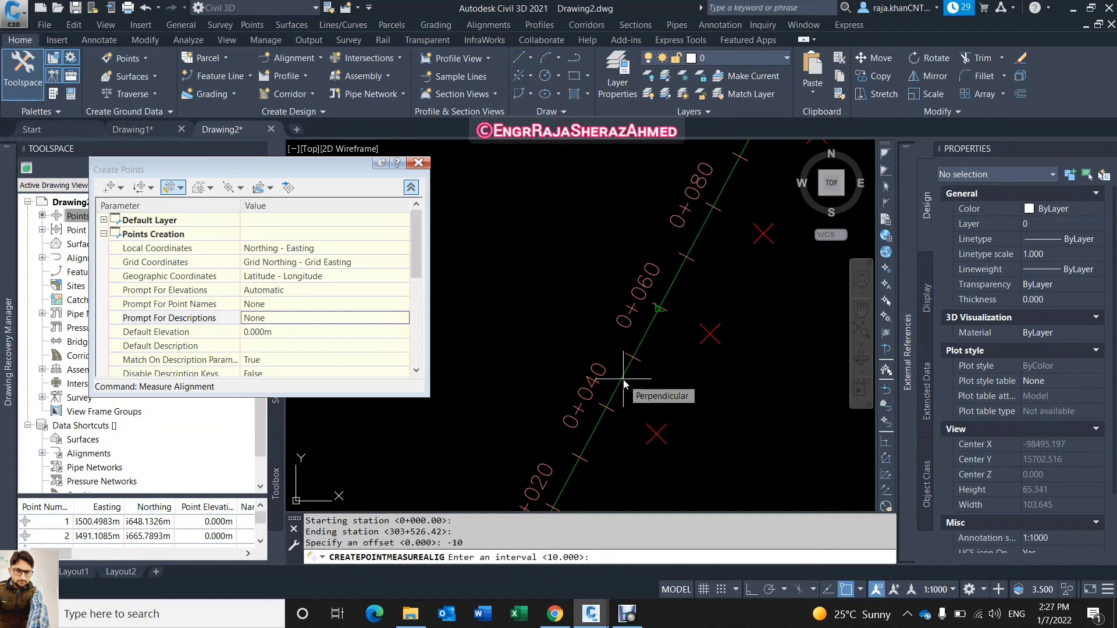
type("20")
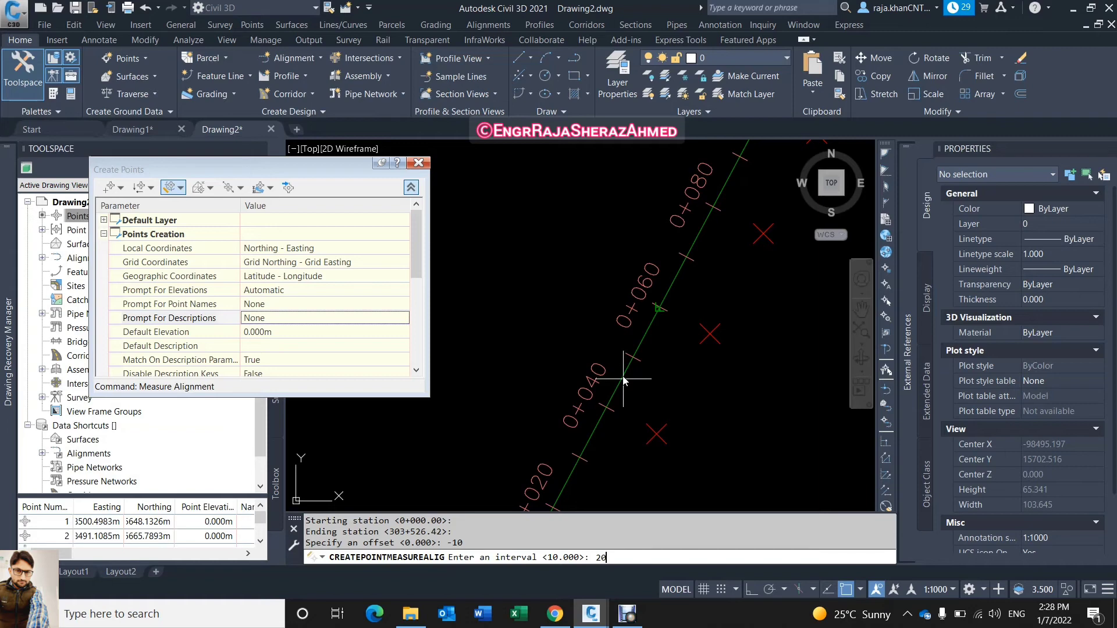
key("Return")
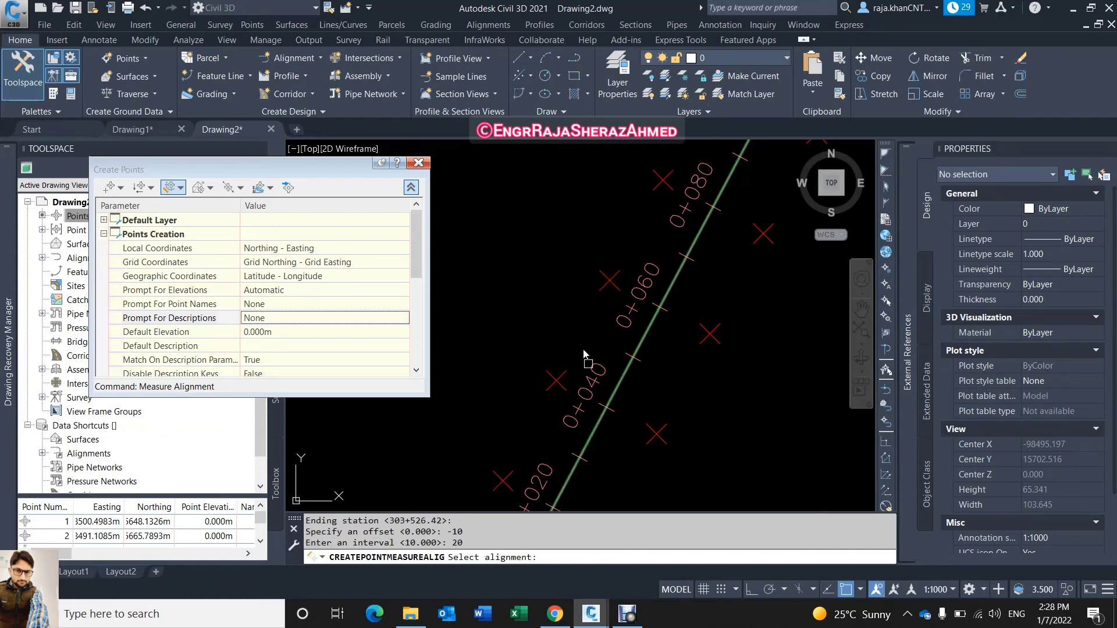
Step: End the measure-alignment command and review the asdf alignment's ±10 m point rows every 20 m
scroll(588, 357, "down", 4)
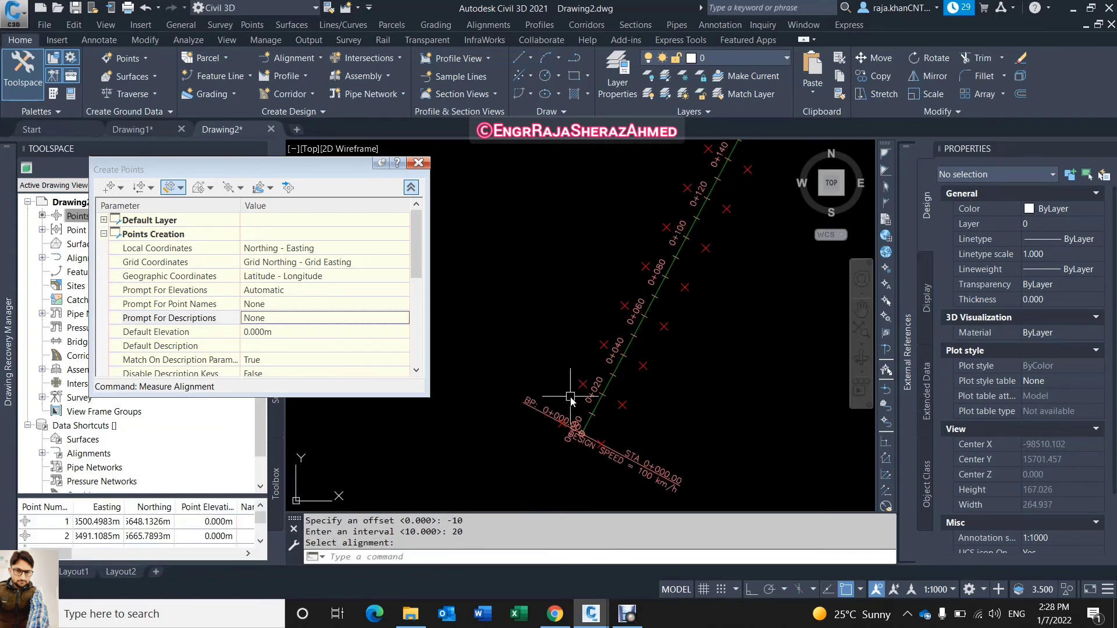
key("Escape")
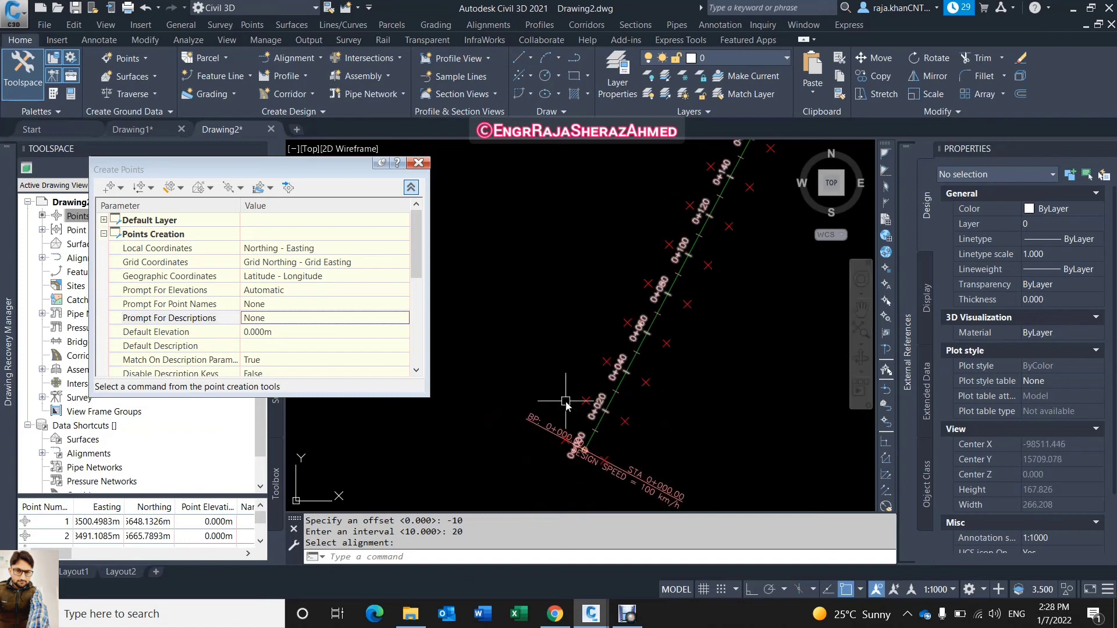
scroll(598, 412, "up", 4)
scroll(582, 481, "down", 10)
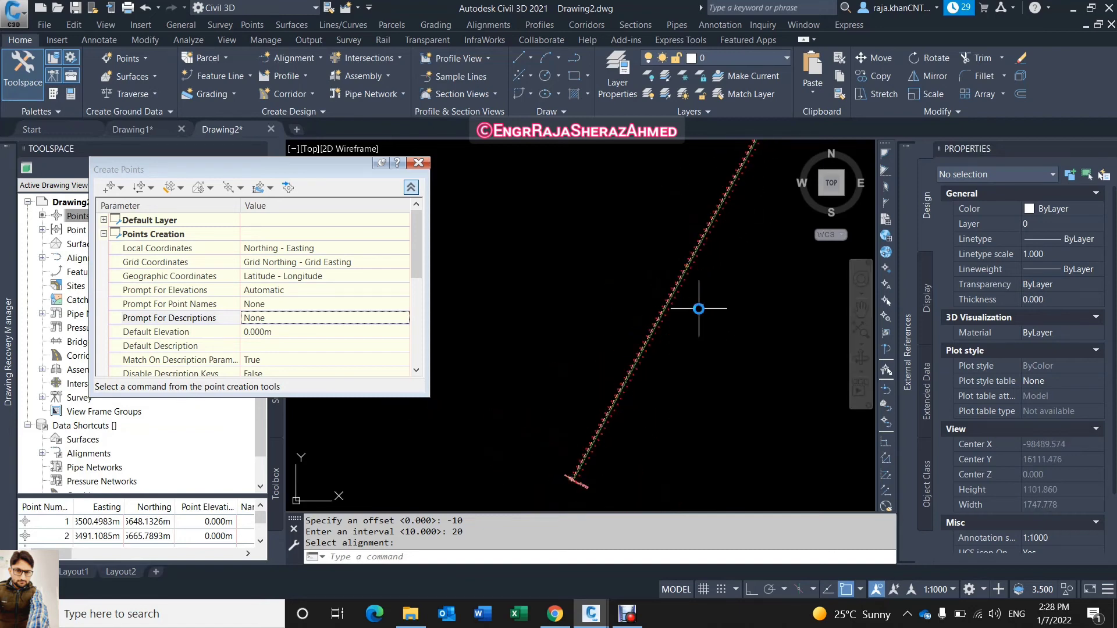
mouse_move(721, 274)
middle_mouse_down()
mouse_move(652, 378)
mouse_move(518, 497)
middle_mouse_up()
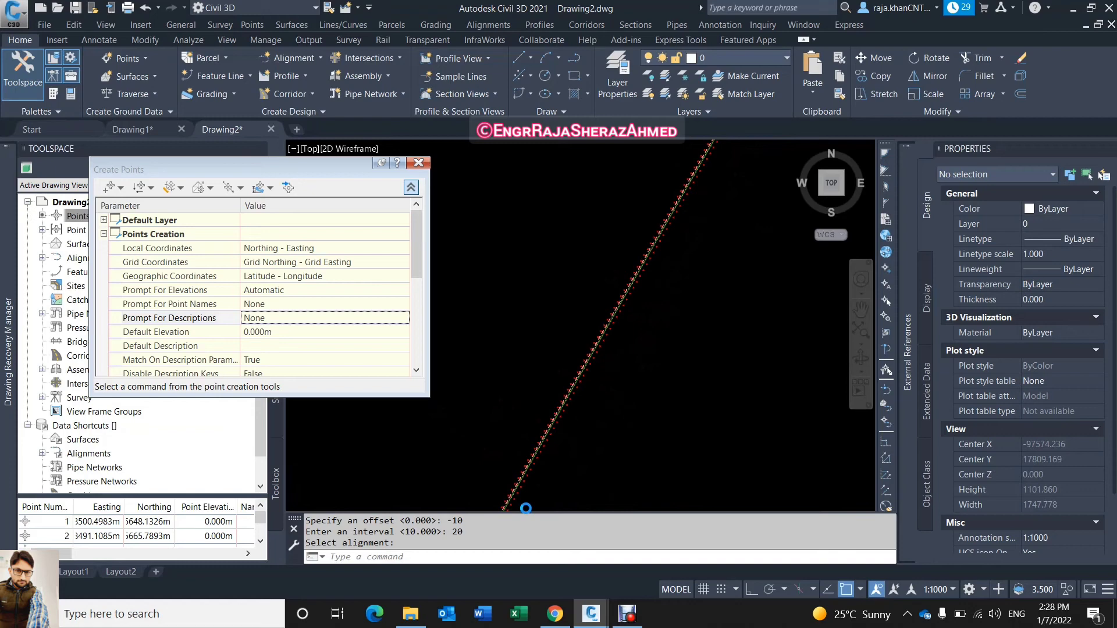
scroll(535, 444, "down", 8)
scroll(530, 438, "down", 11)
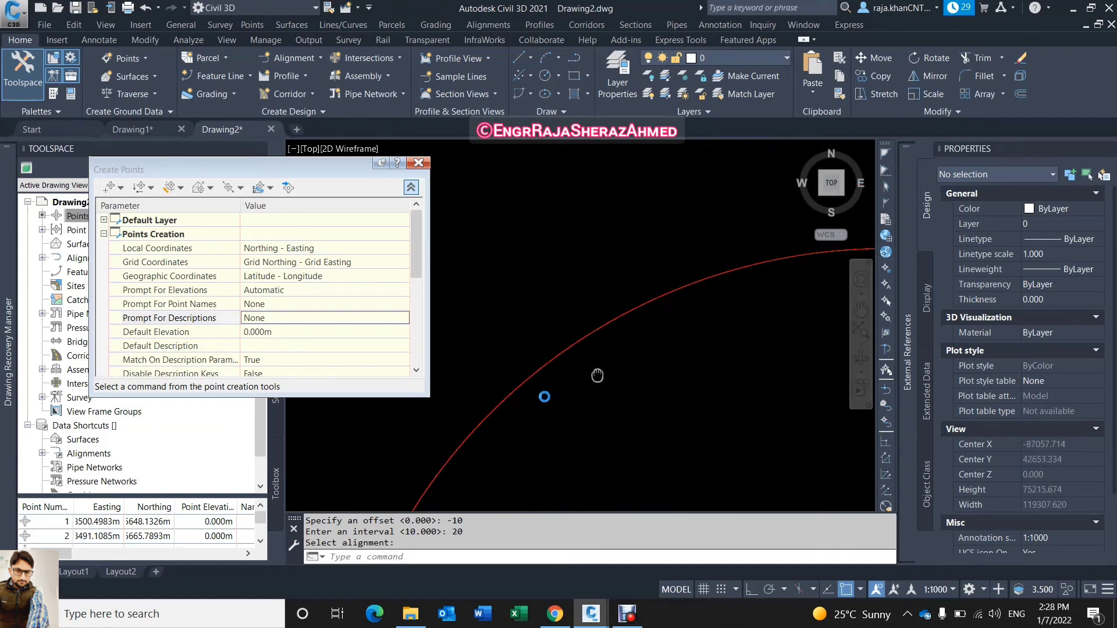
middle_click_drag(653, 436, 585, 451)
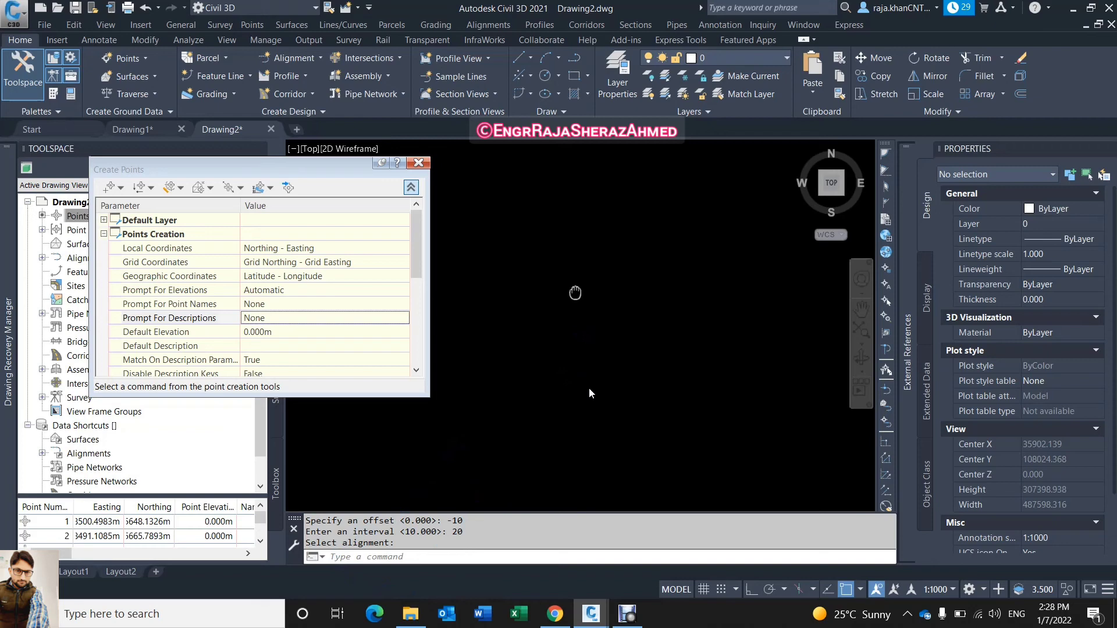
scroll(589, 393, "down", 5)
key("Escape")
left_click(496, 307)
key("Escape")
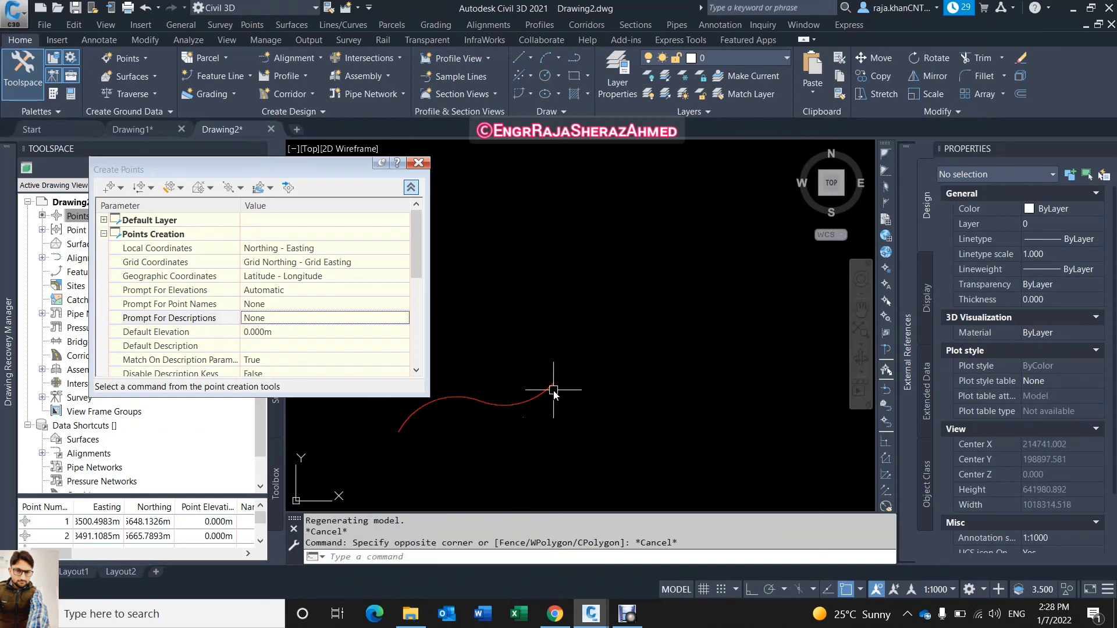
scroll(554, 391, "up", 10)
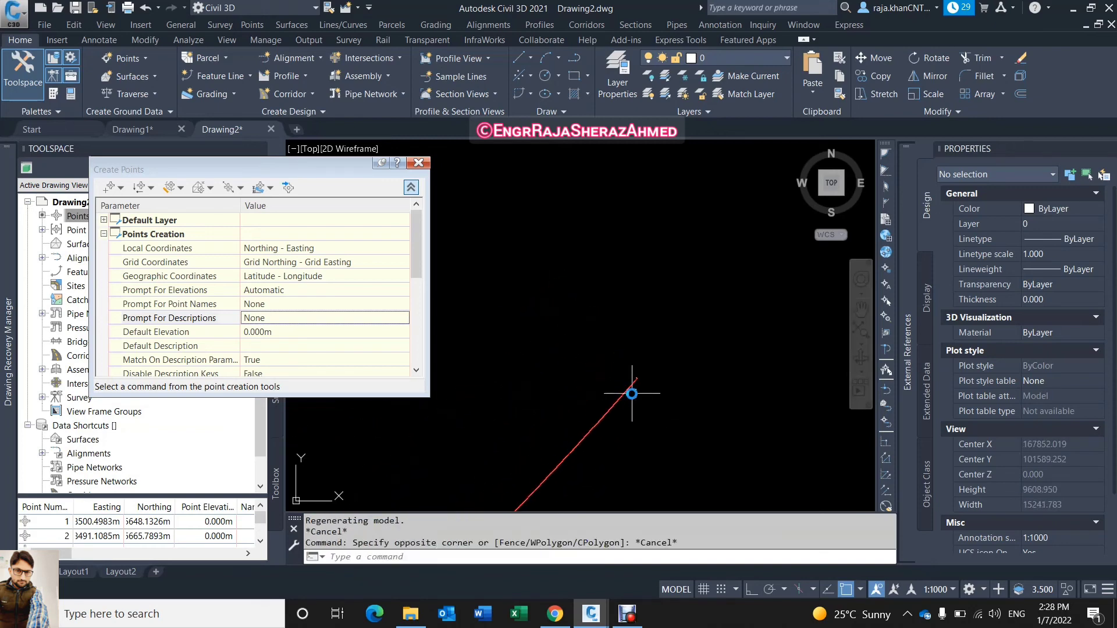
scroll(632, 394, "up", 10)
scroll(652, 372, "up", 3)
scroll(623, 384, "down", 1)
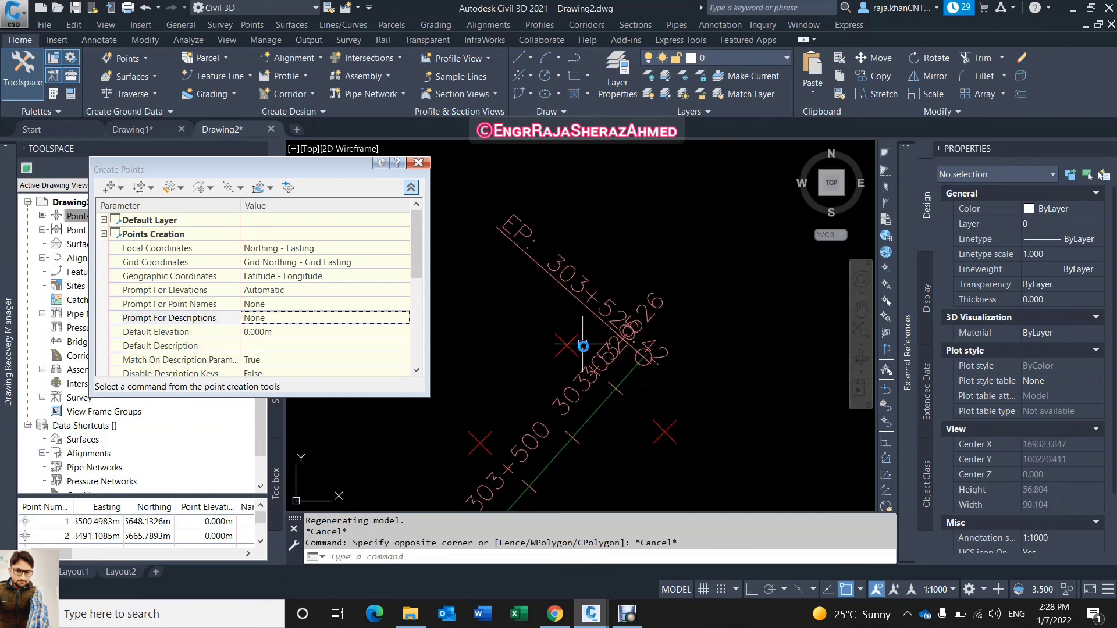
scroll(620, 326, "up", 2)
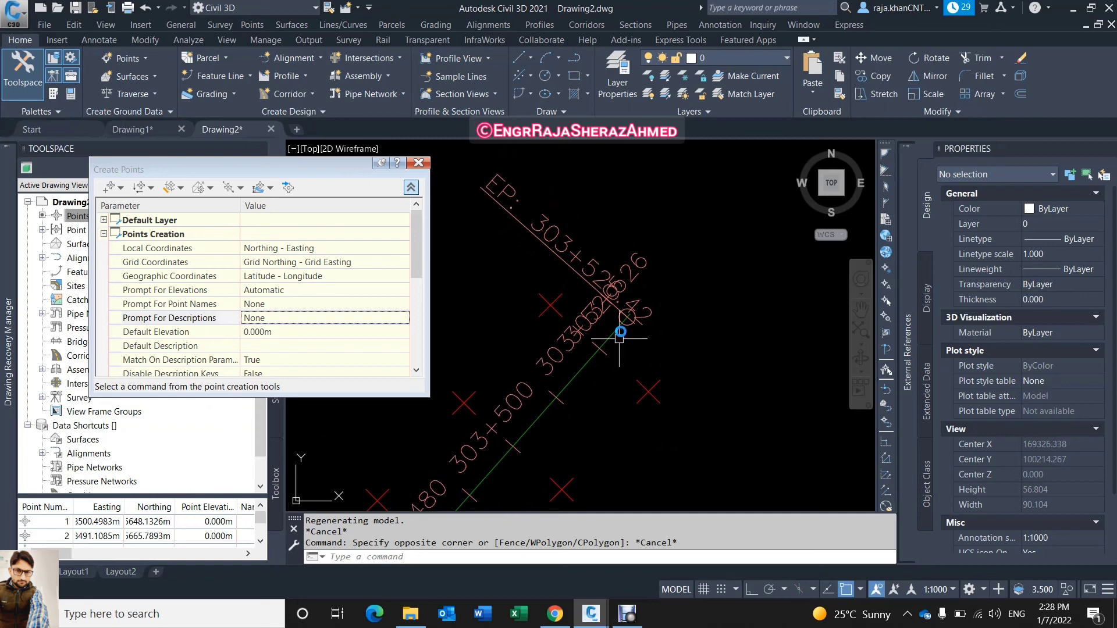
scroll(620, 323, "down", 6)
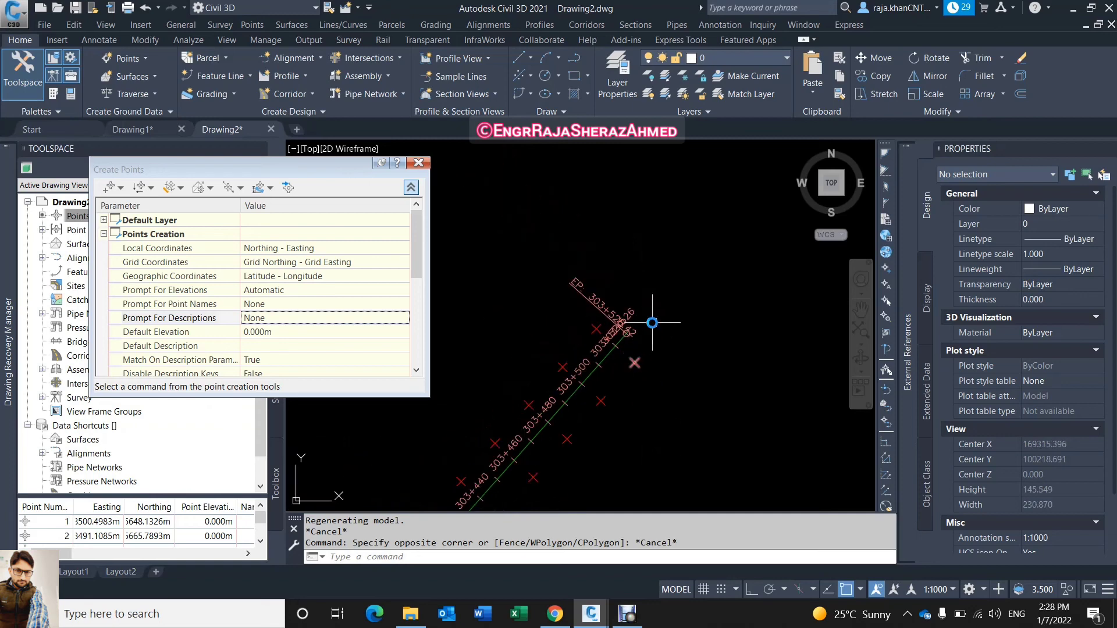
scroll(614, 332, "up", 6)
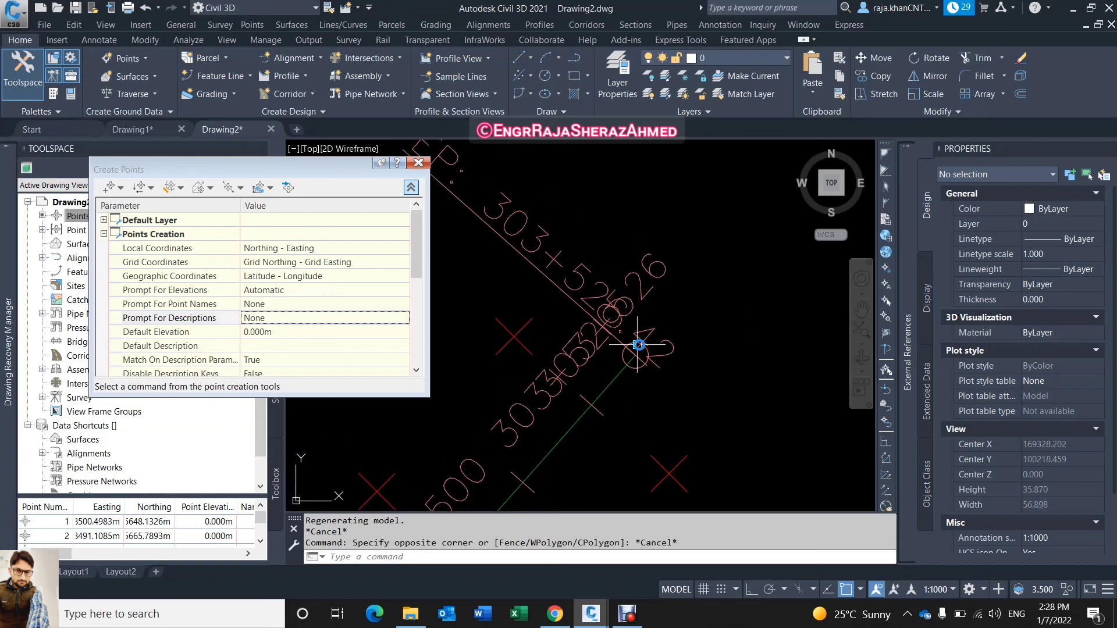
scroll(605, 304, "down", 4)
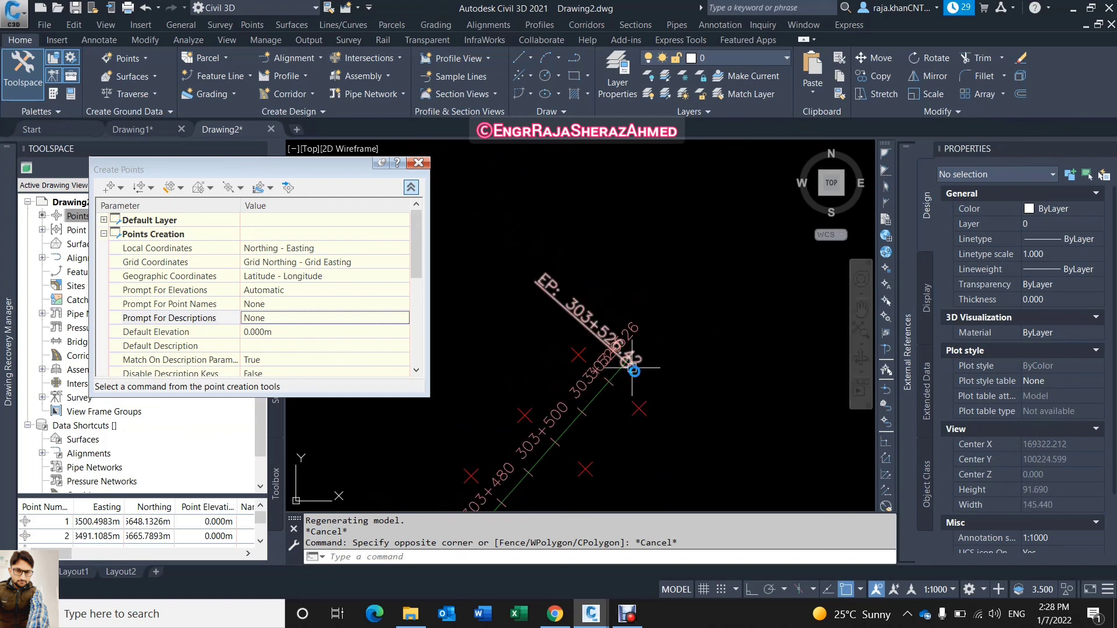
middle_click_drag(657, 388, 659, 349)
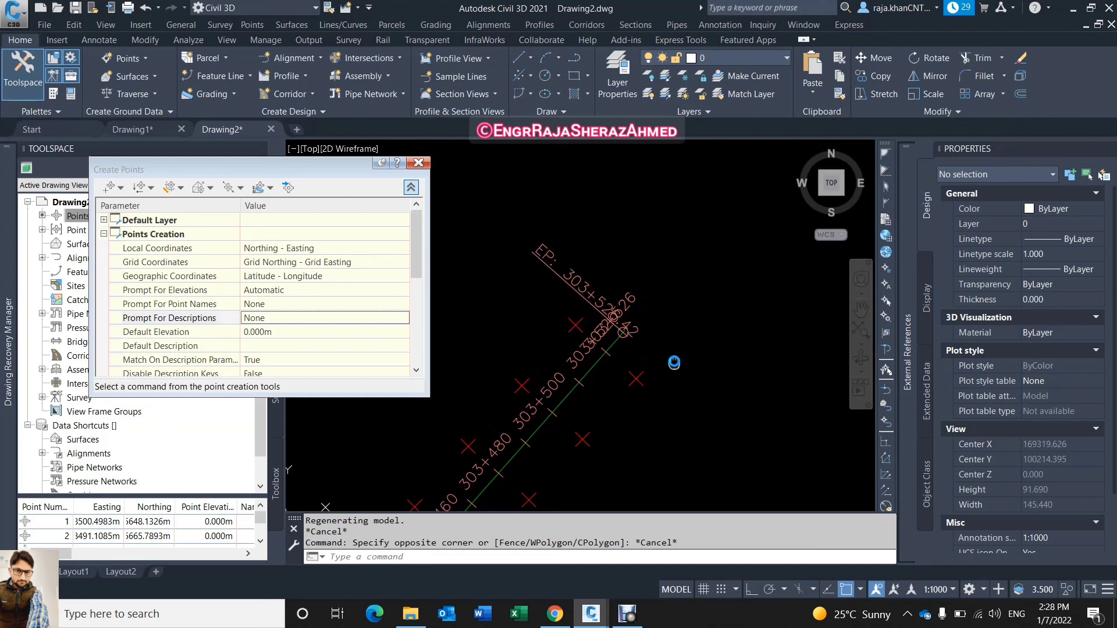
scroll(640, 320, "up", 4)
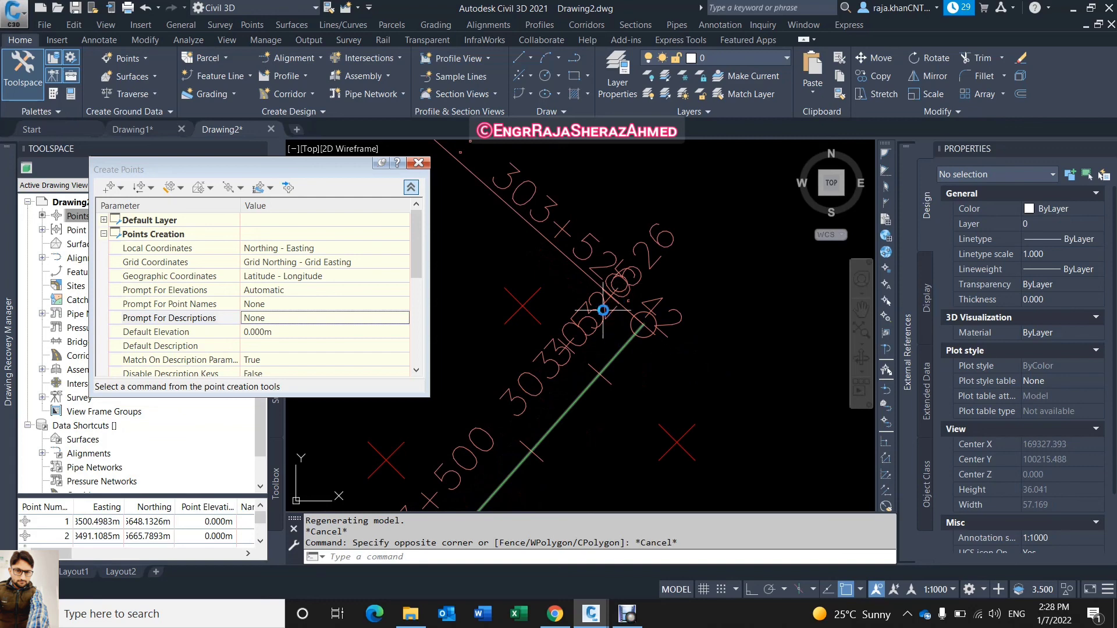
scroll(665, 358, "down", 10)
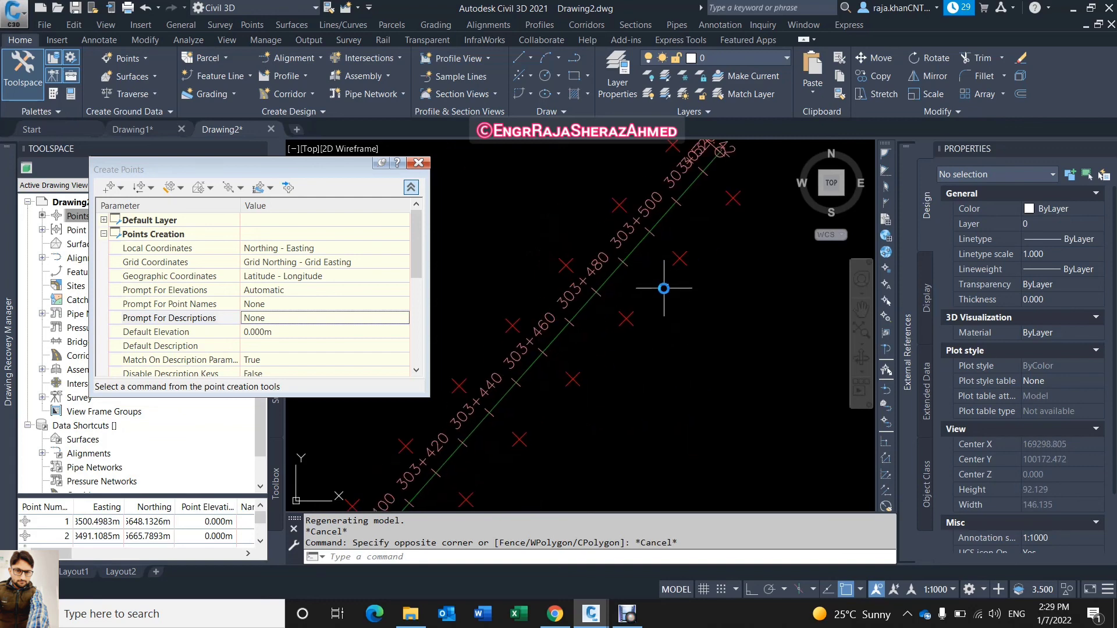
scroll(641, 373, "down", 3)
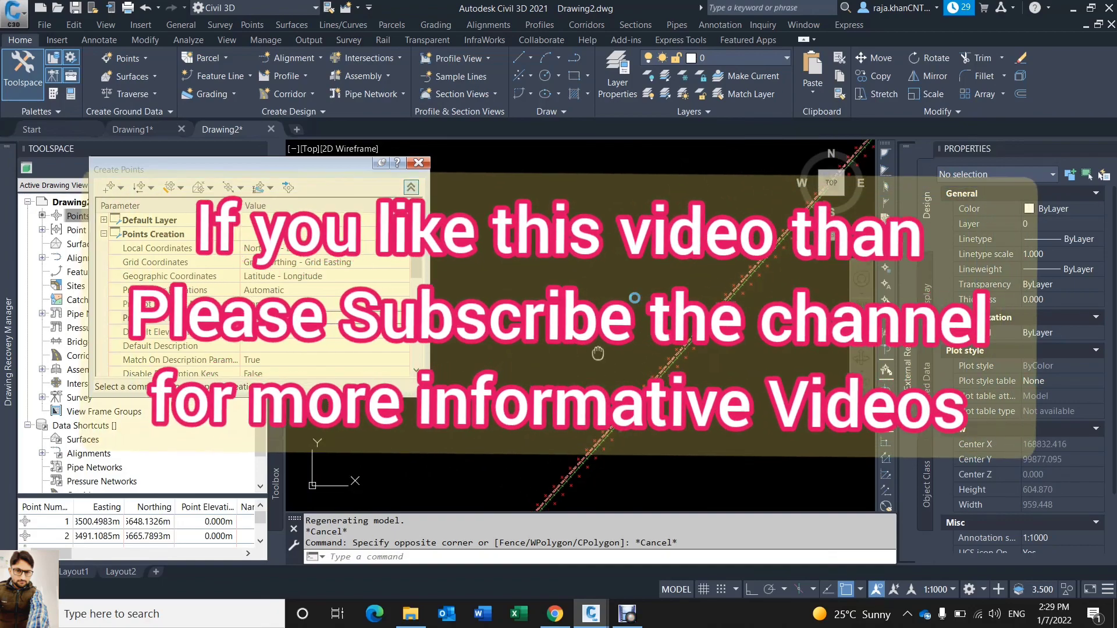
middle_click_drag(628, 276, 638, 269)
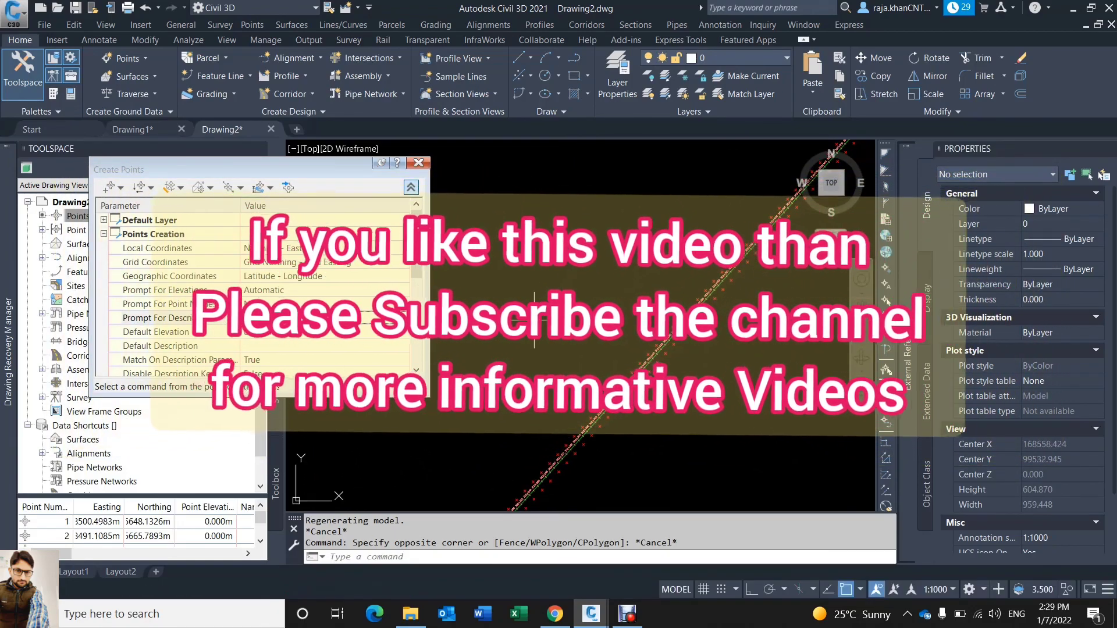
middle_click_drag(637, 270, 671, 228)
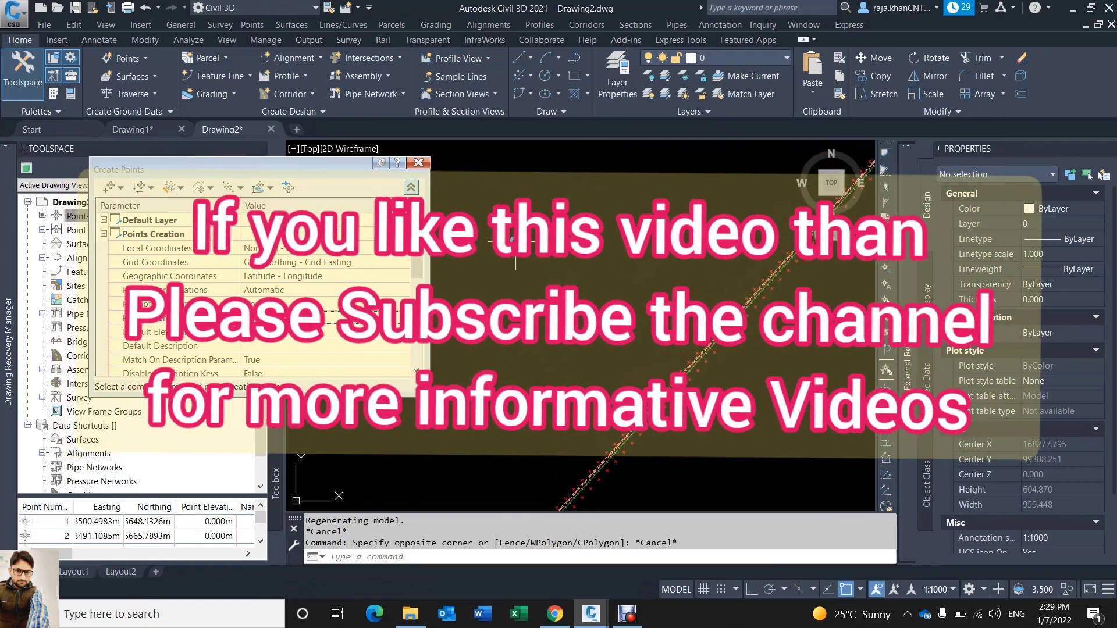